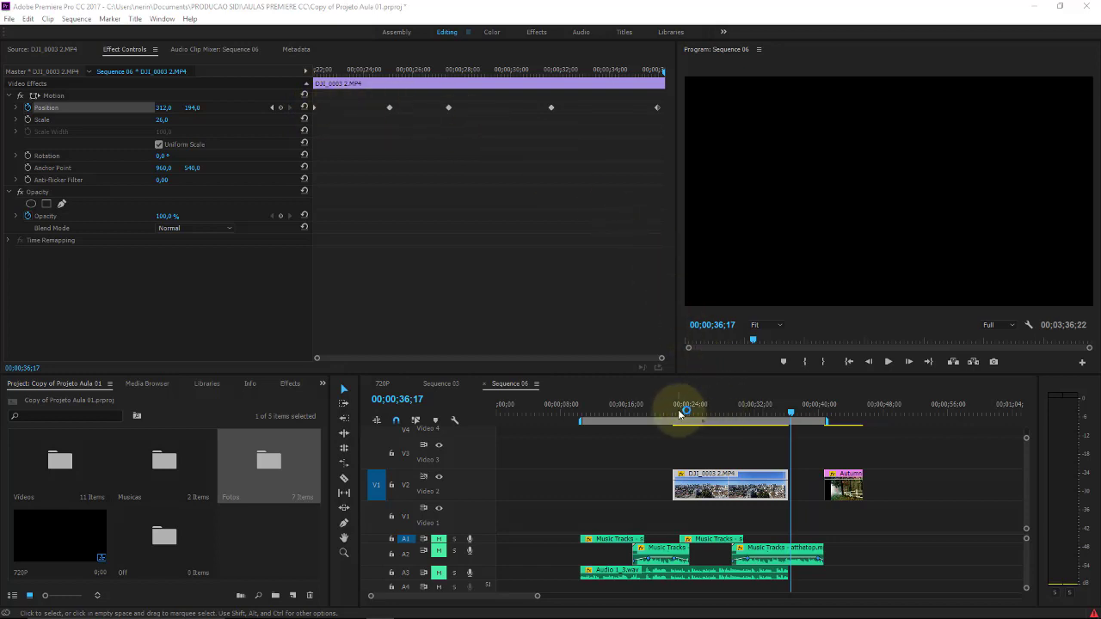
Preview the drone clip's motion and step through each of its Position keyframes
left_click_drag(662, 416, 672, 414)
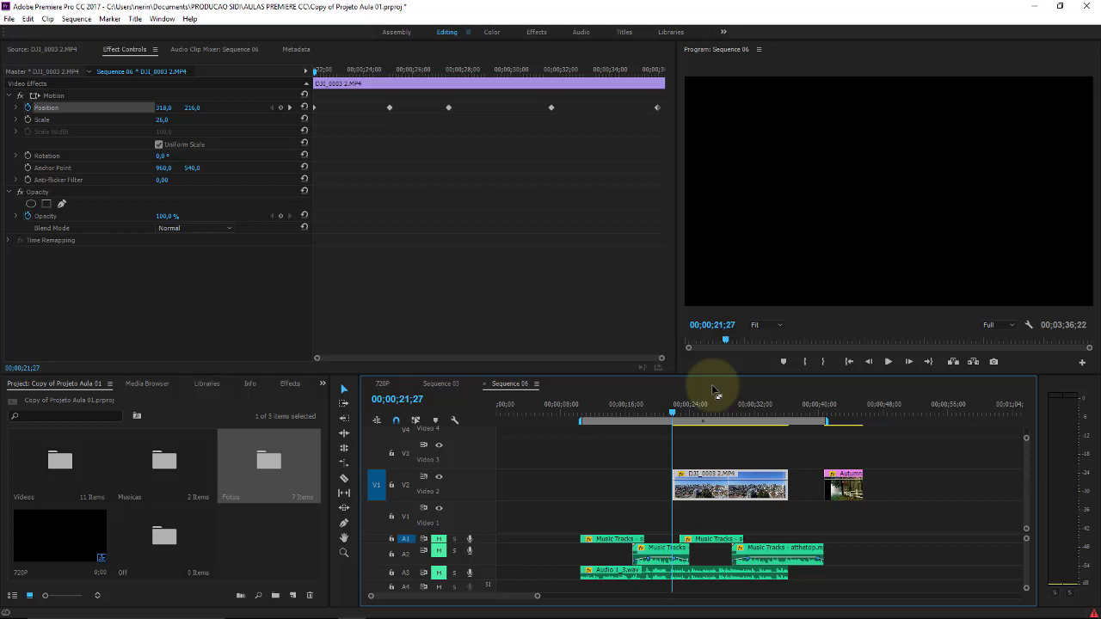
key("space")
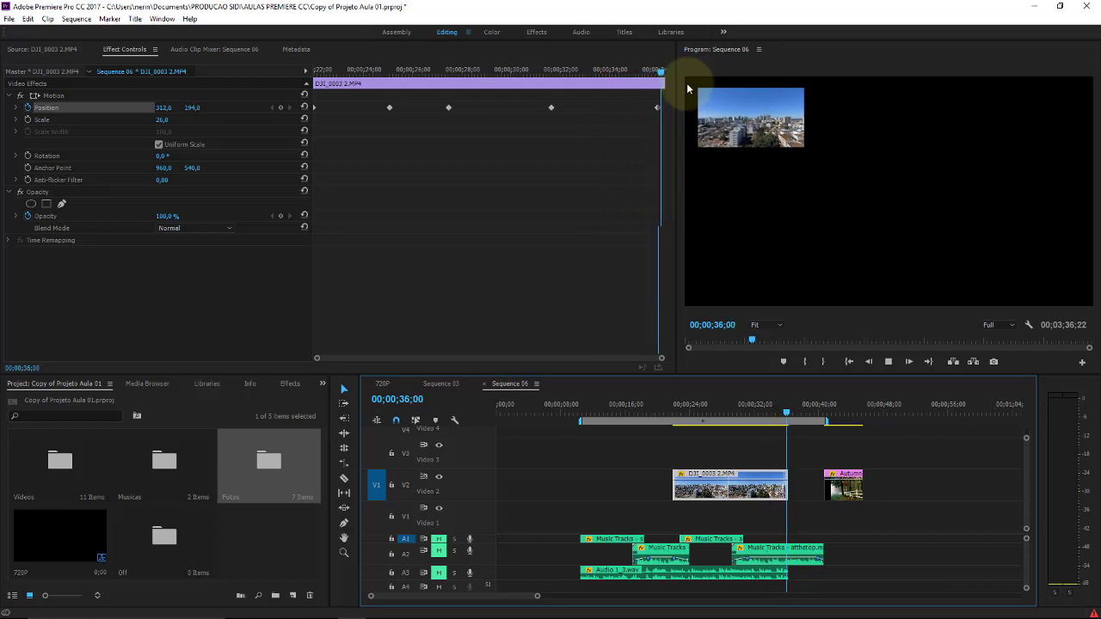
mouse_move(686, 413)
left_mouse_down()
mouse_move(724, 421)
mouse_move(693, 418)
left_mouse_up()
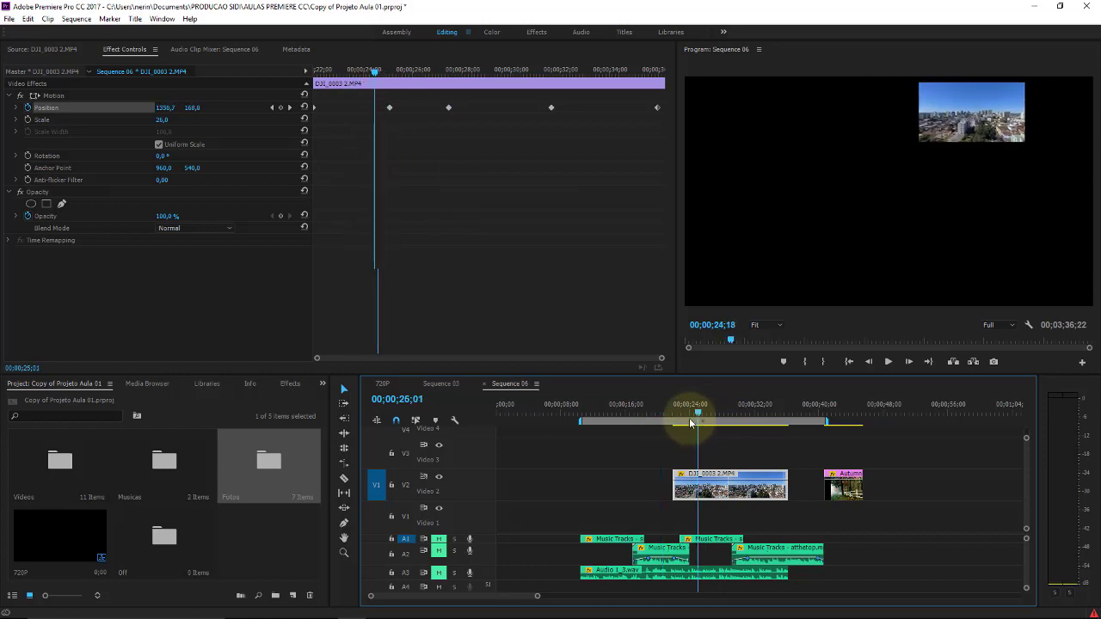
left_click(272, 108)
left_click(288, 109)
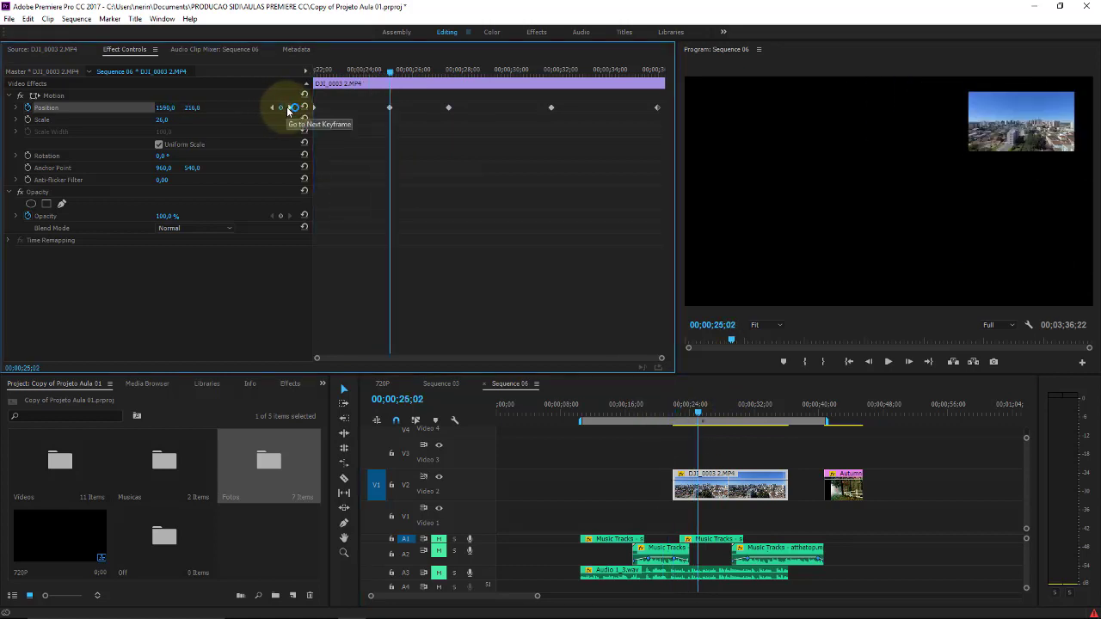
left_click(289, 107)
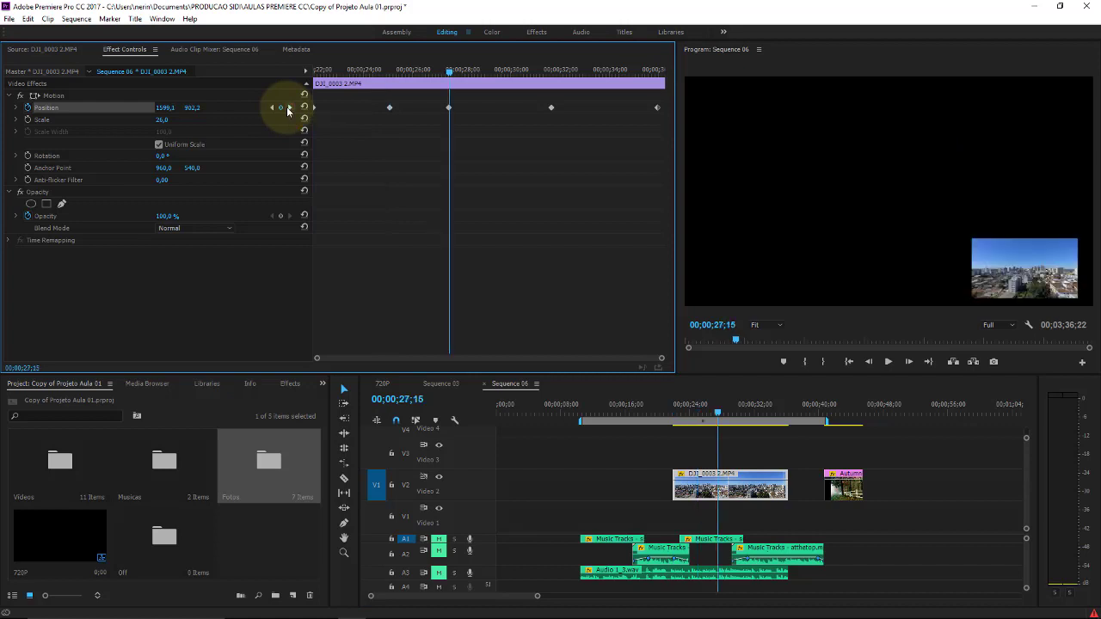
left_click(289, 108)
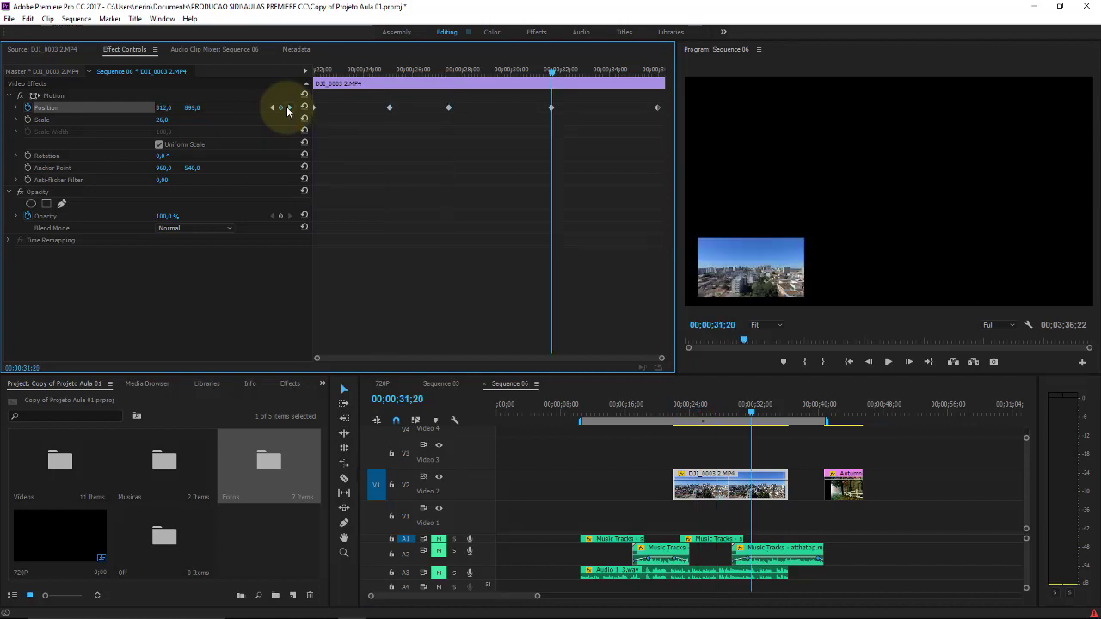
left_click(289, 107)
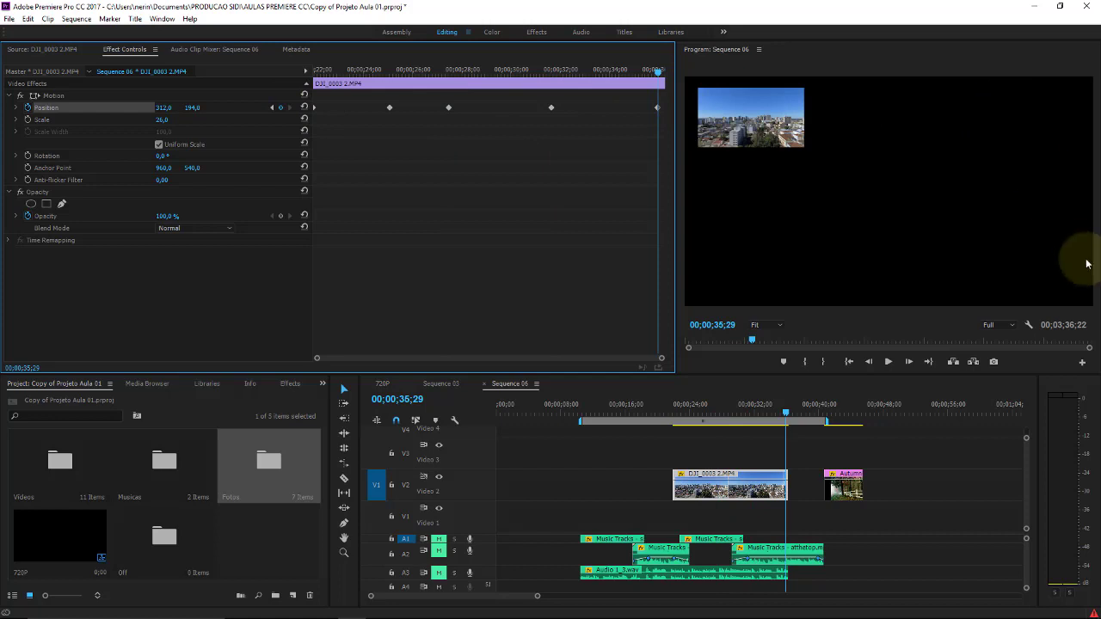
Replay from the 21;29 keyframe, then widen Effect Controls and narrow its property column
left_click_drag(389, 73, 284, 68)
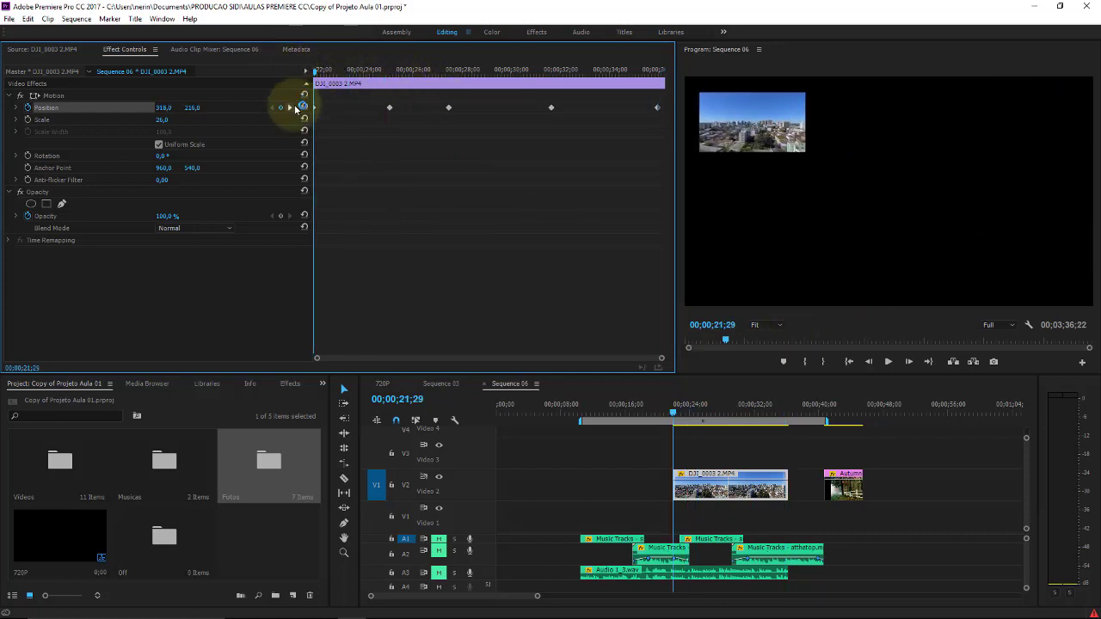
key("space")
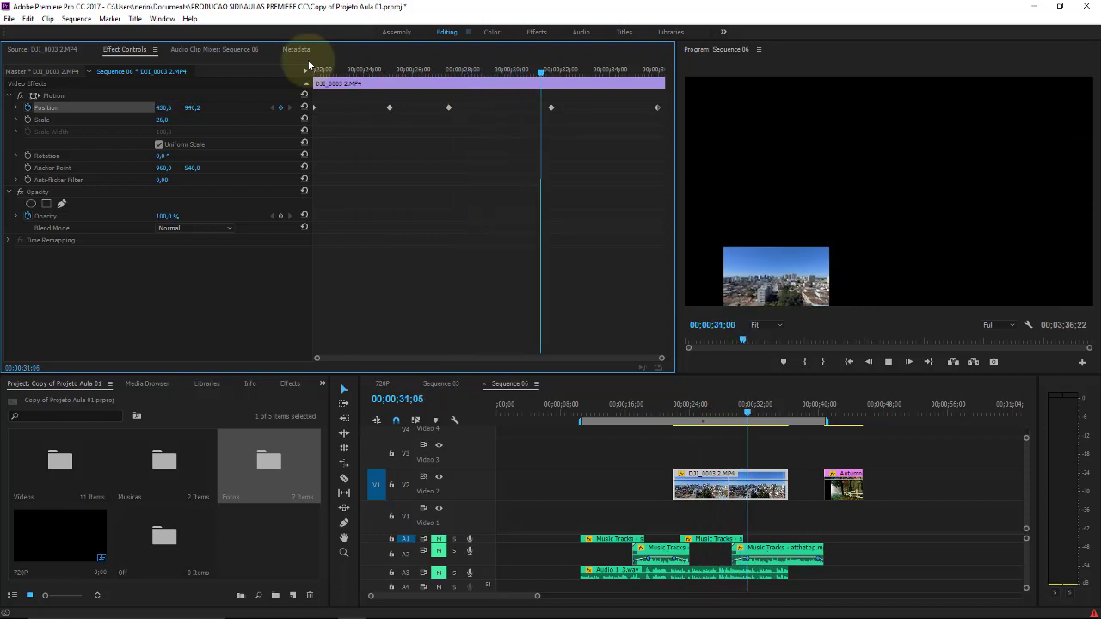
key("space")
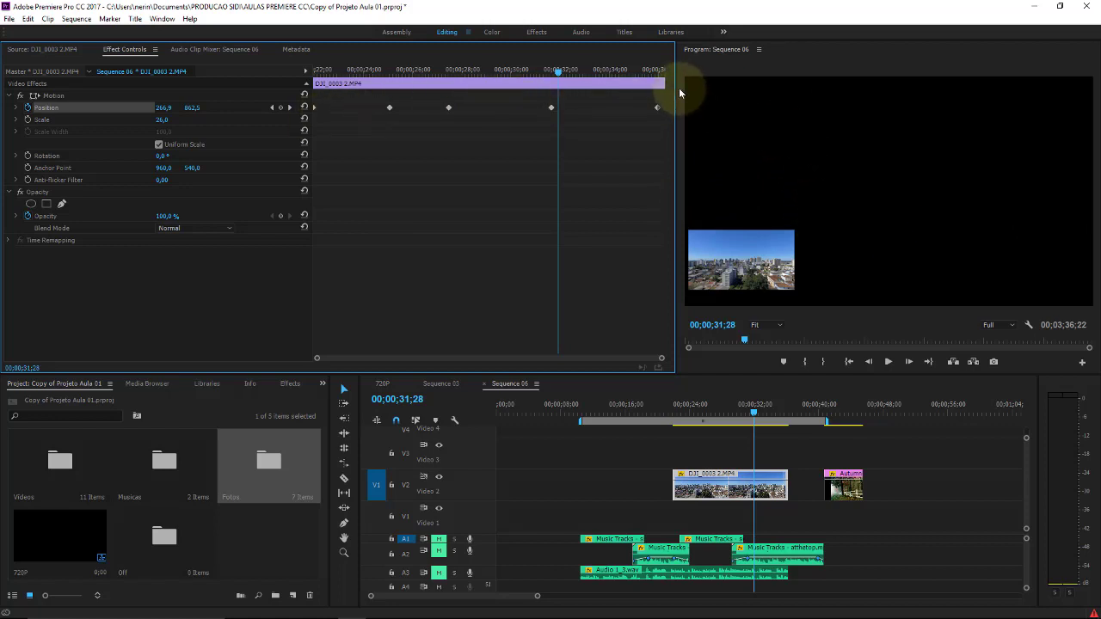
mouse_move(678, 88)
left_mouse_down()
mouse_move(716, 88)
mouse_move(611, 93)
left_mouse_up()
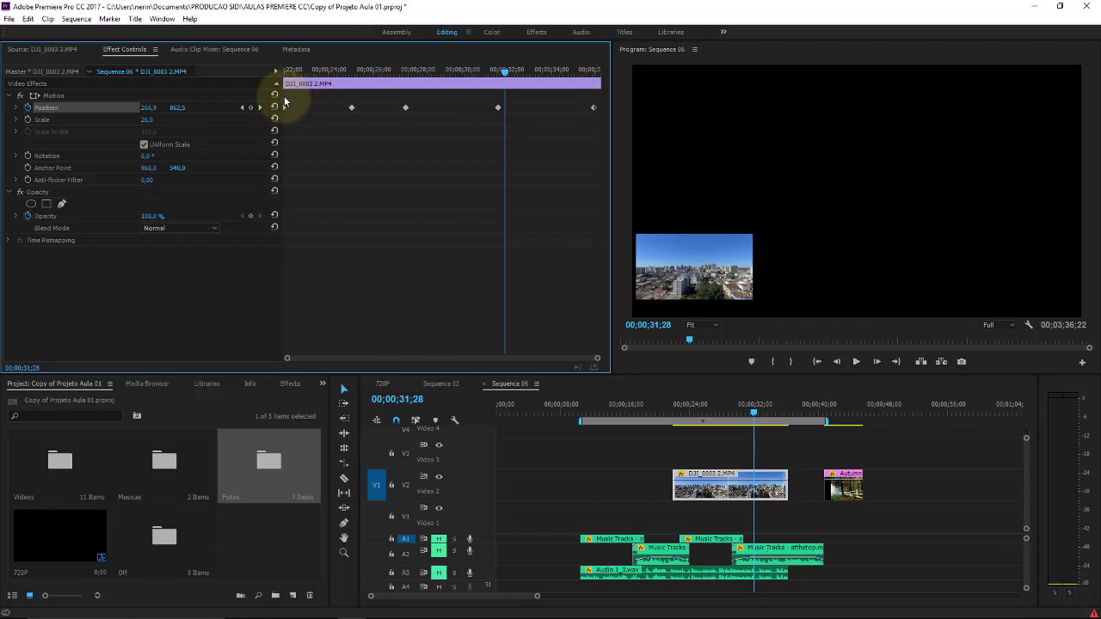
mouse_move(284, 95)
left_mouse_down()
mouse_move(217, 95)
mouse_move(327, 95)
left_mouse_up()
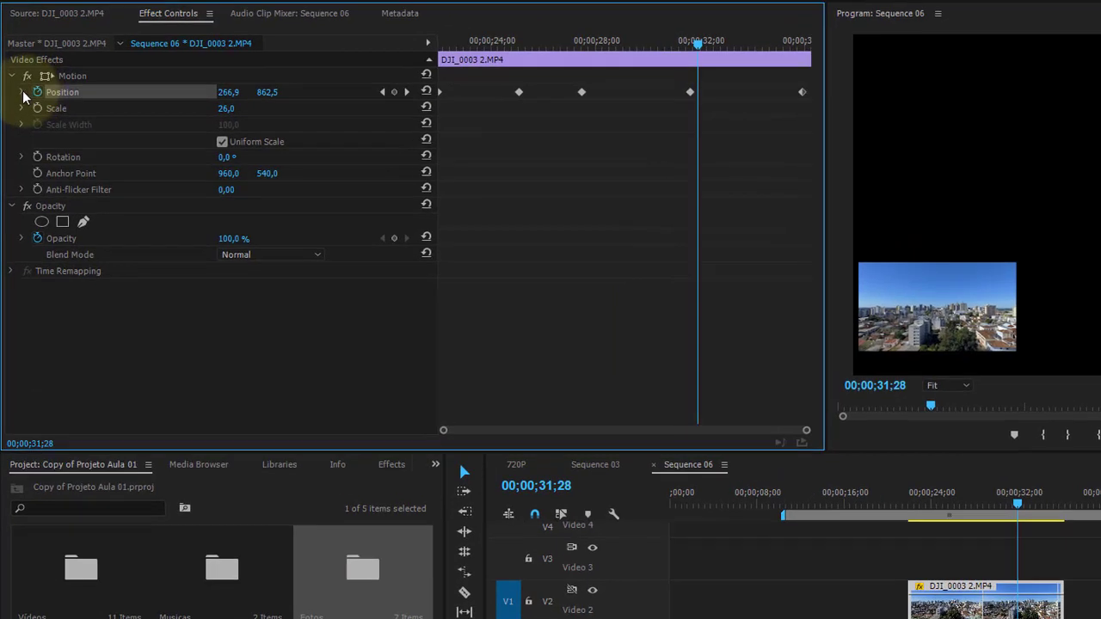
Expand Position to show its velocity graph, select the keyframe near 00;00;24, and preview
left_click(21, 92)
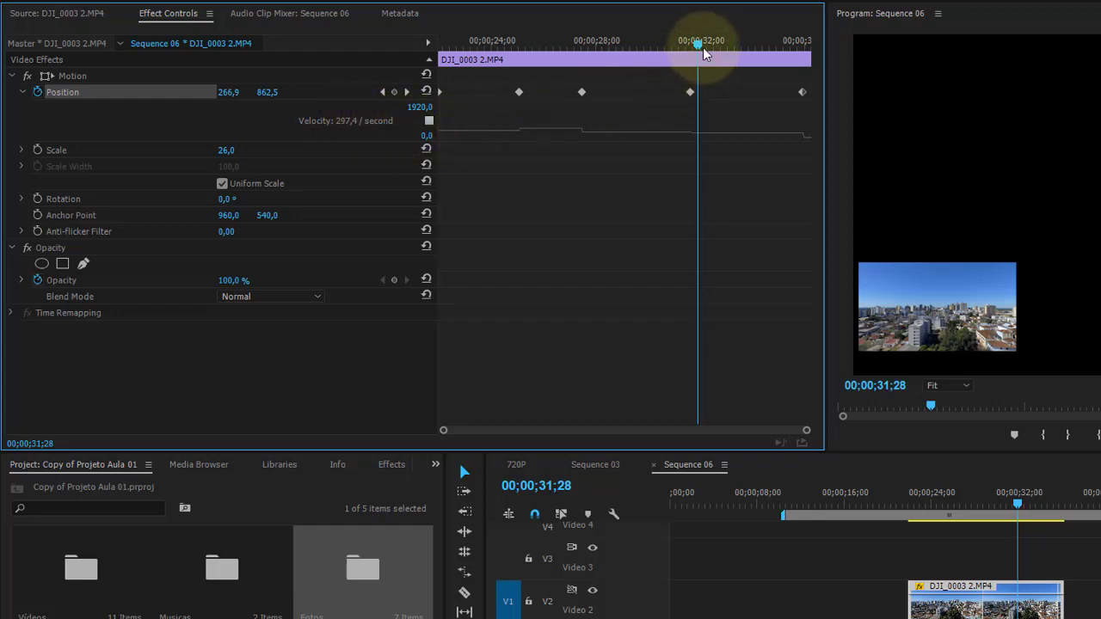
left_click_drag(696, 42, 422, 42)
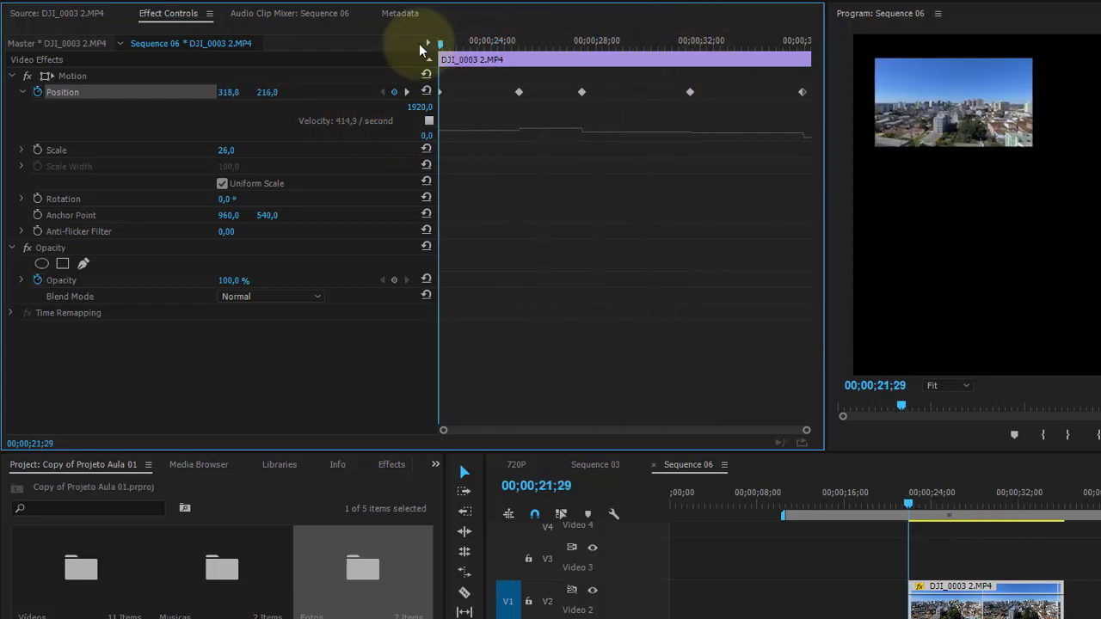
left_click(520, 93)
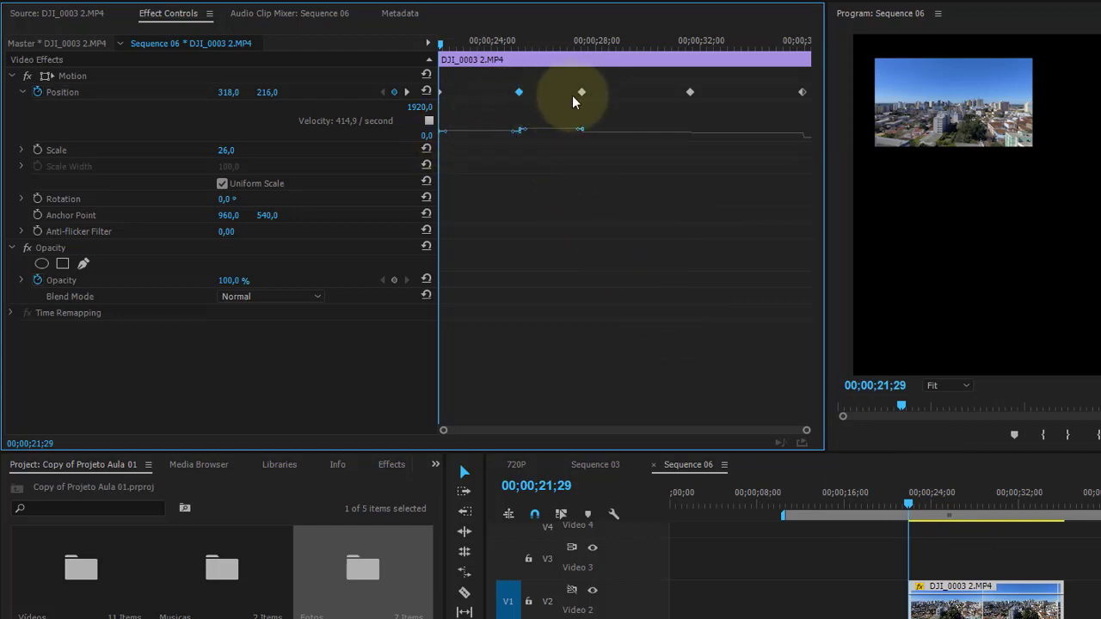
left_click(717, 236)
key("space")
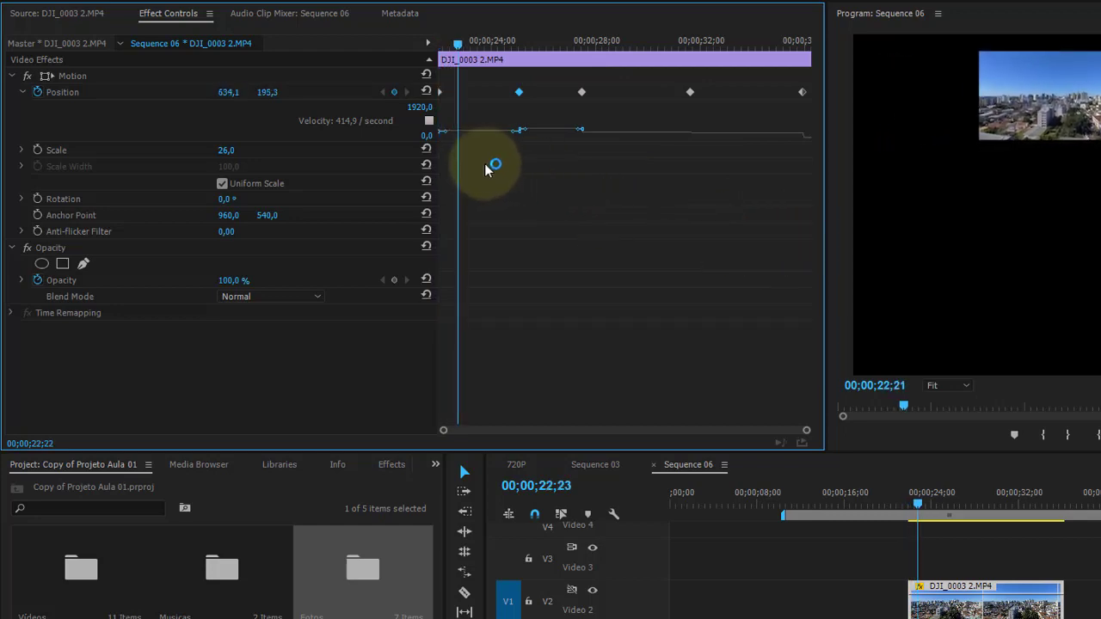
left_click(523, 134)
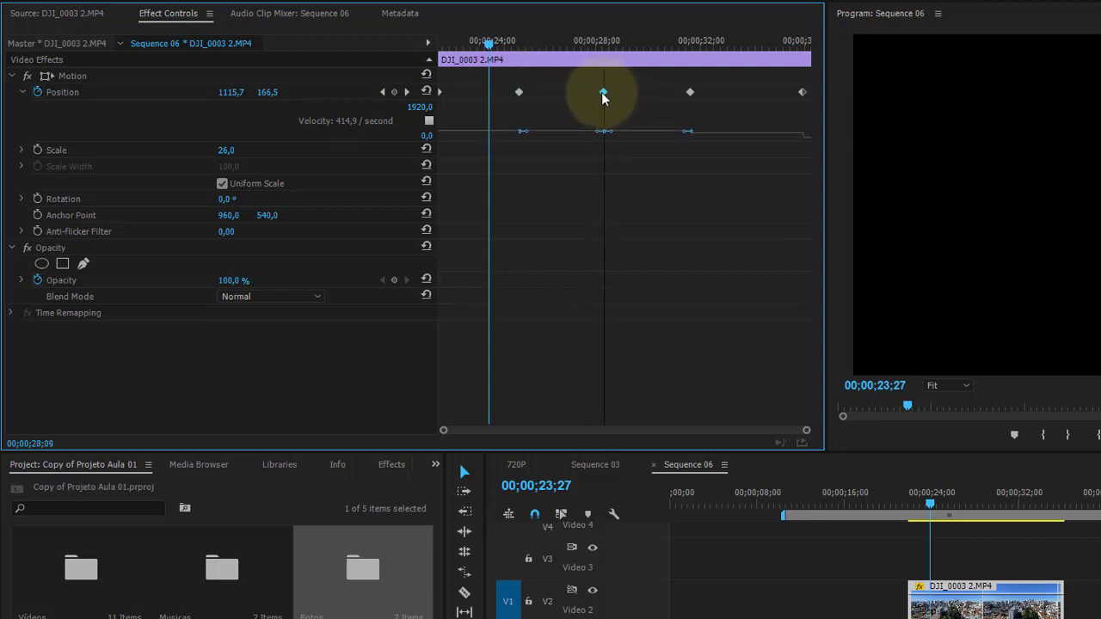
Nudge the second Position keyframe one frame later, move the third later, and replay
left_click_drag(602, 92, 605, 92)
mouse_move(689, 92)
left_mouse_down()
mouse_move(710, 92)
mouse_move(600, 92)
mouse_move(616, 91)
left_mouse_up()
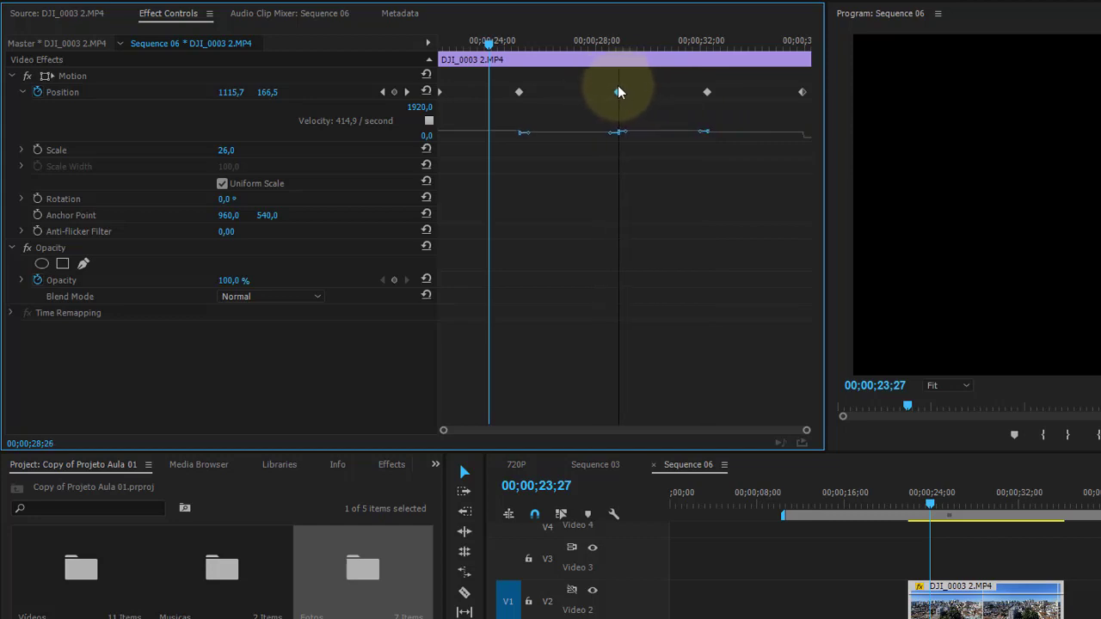
left_click(520, 92)
key("space")
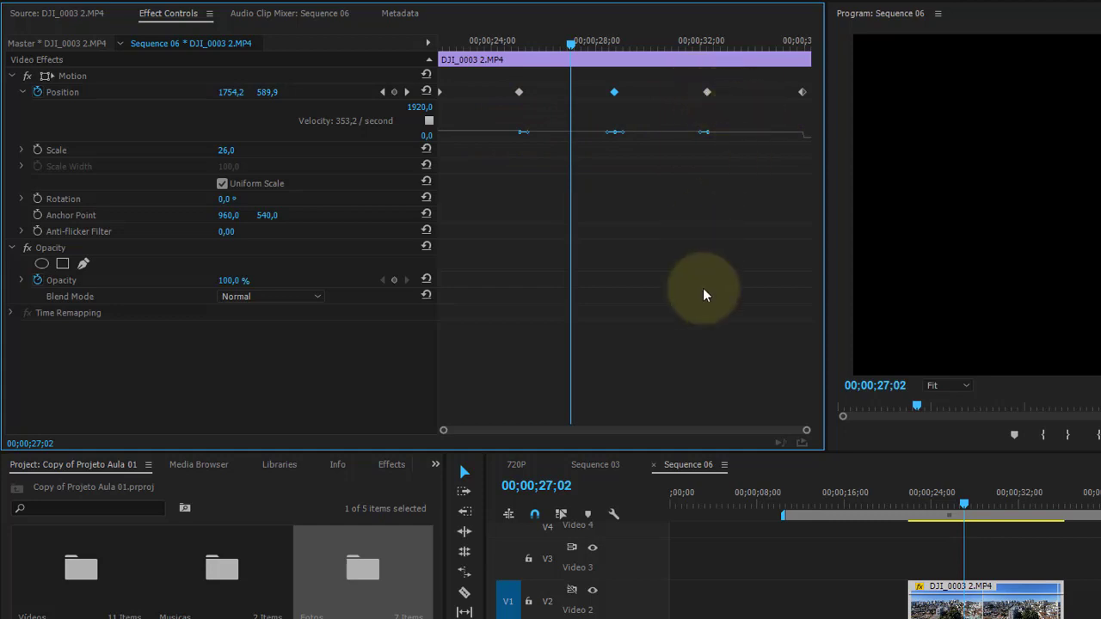
key("space")
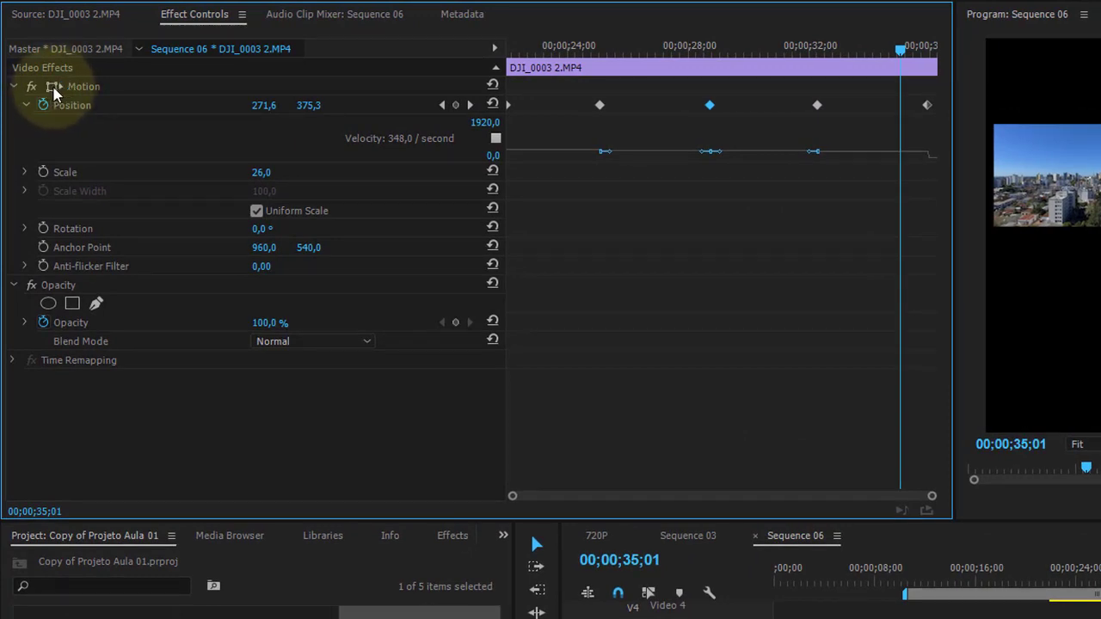
Show the motion path in the Program monitor and scrub across the DJI_0003 2.MP4 clip
left_click(53, 89)
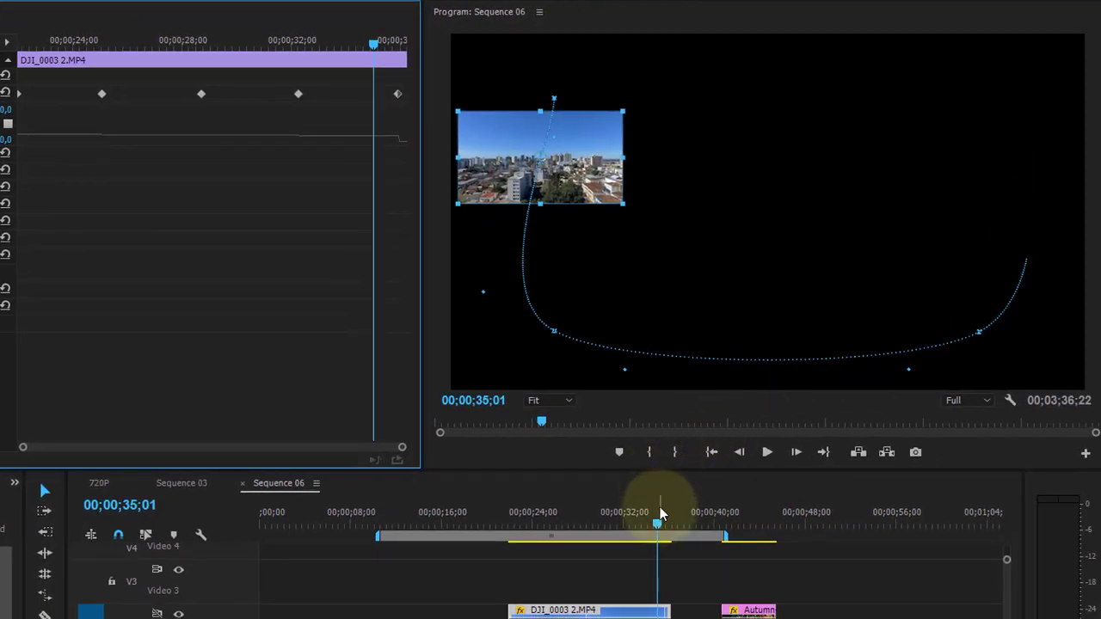
left_click(662, 521)
mouse_move(605, 514)
left_mouse_down()
mouse_move(520, 500)
mouse_move(585, 480)
mouse_move(516, 477)
mouse_move(617, 465)
mouse_move(536, 468)
mouse_move(598, 469)
left_mouse_up()
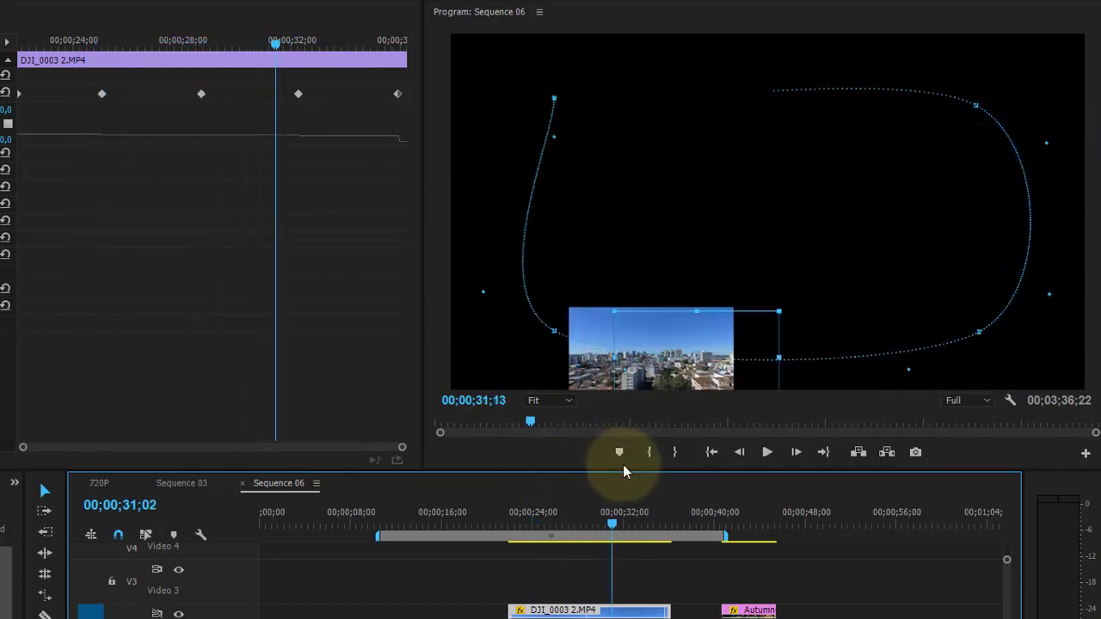
mouse_move(597, 469)
left_mouse_down()
mouse_move(643, 484)
mouse_move(589, 511)
left_mouse_up()
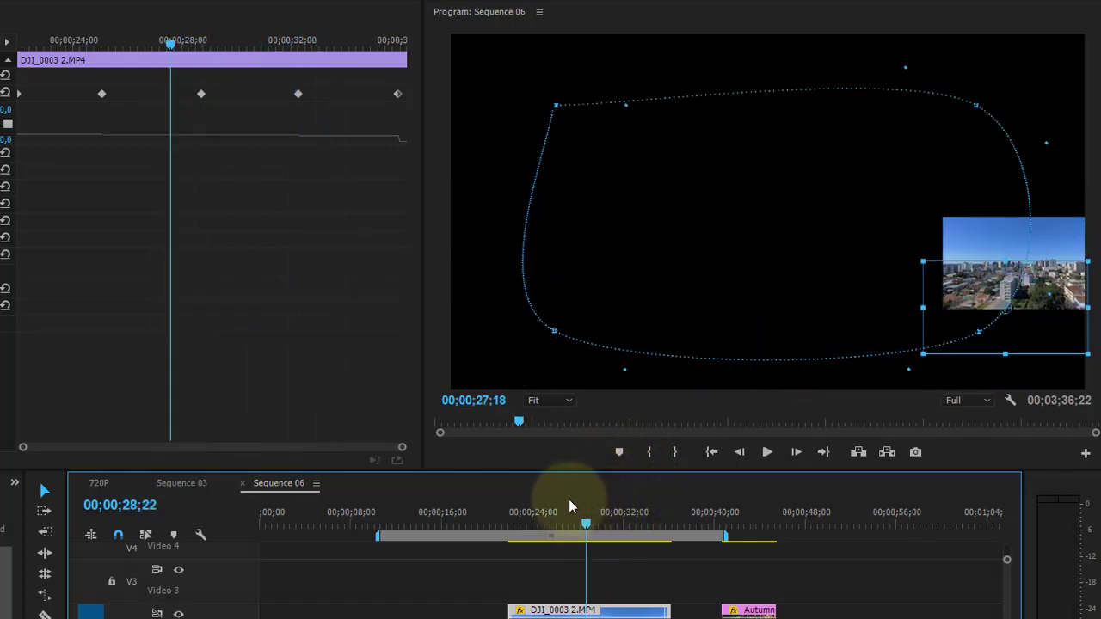
left_click_drag(588, 511, 529, 494)
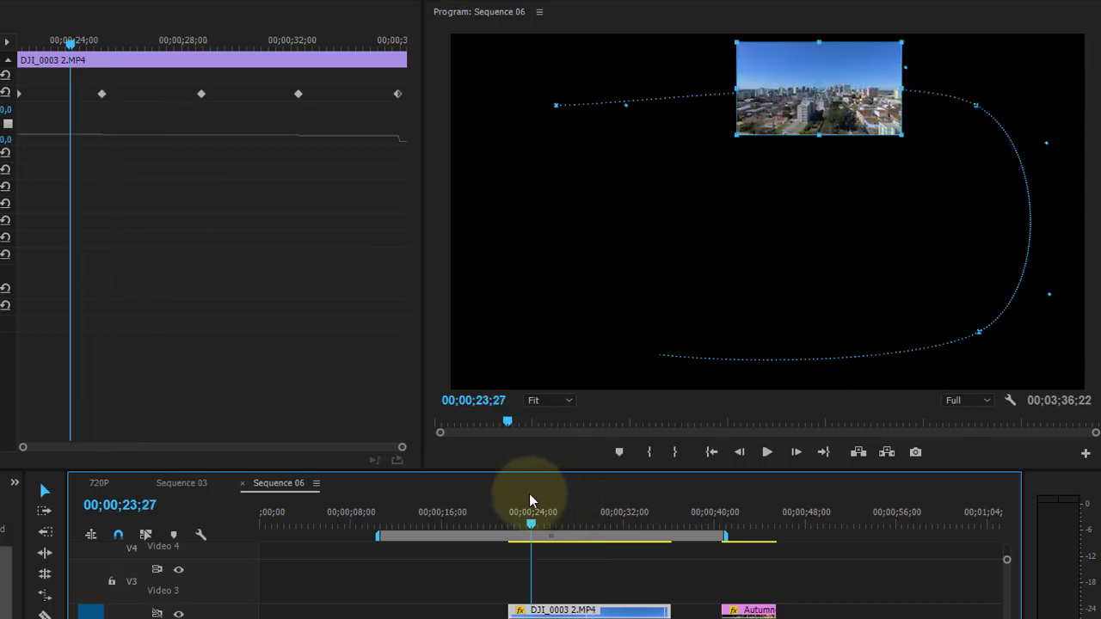
Reposition the upper-left path keyframe and level its Bezier handle to flatten the top edge
left_click_drag(558, 107, 504, 90)
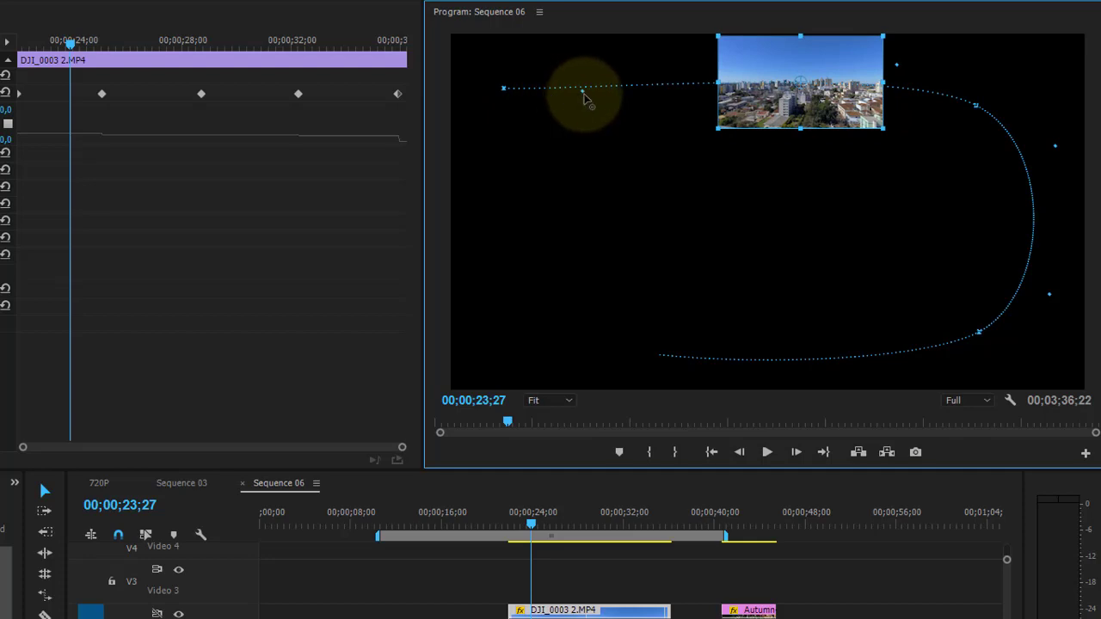
left_click_drag(584, 98, 570, 89)
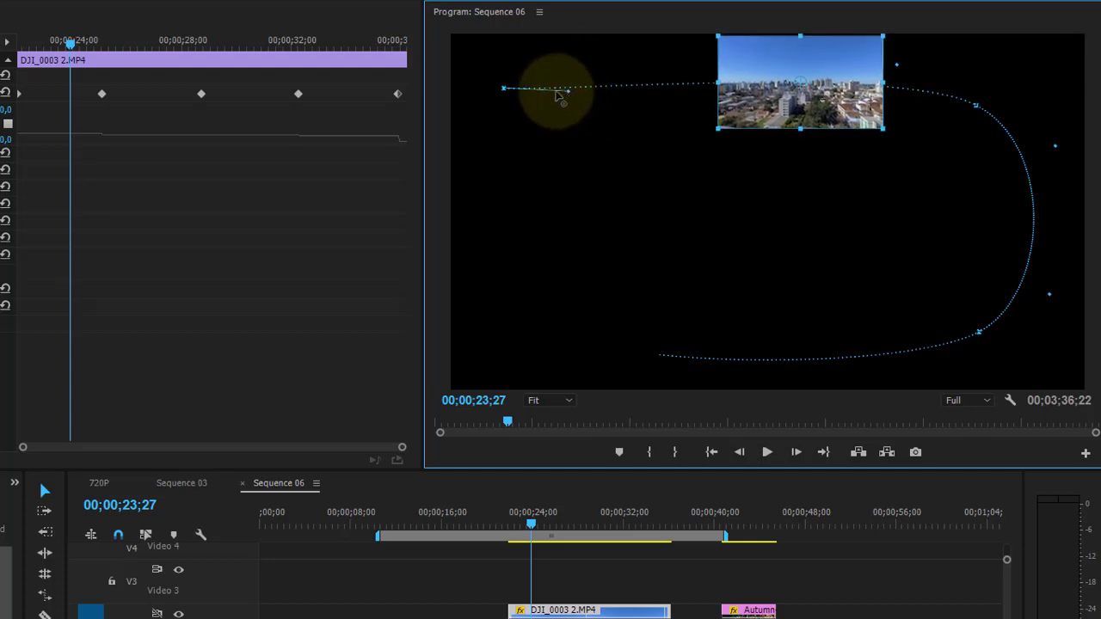
mouse_move(504, 88)
left_mouse_down()
mouse_move(495, 79)
mouse_move(563, 82)
left_mouse_up()
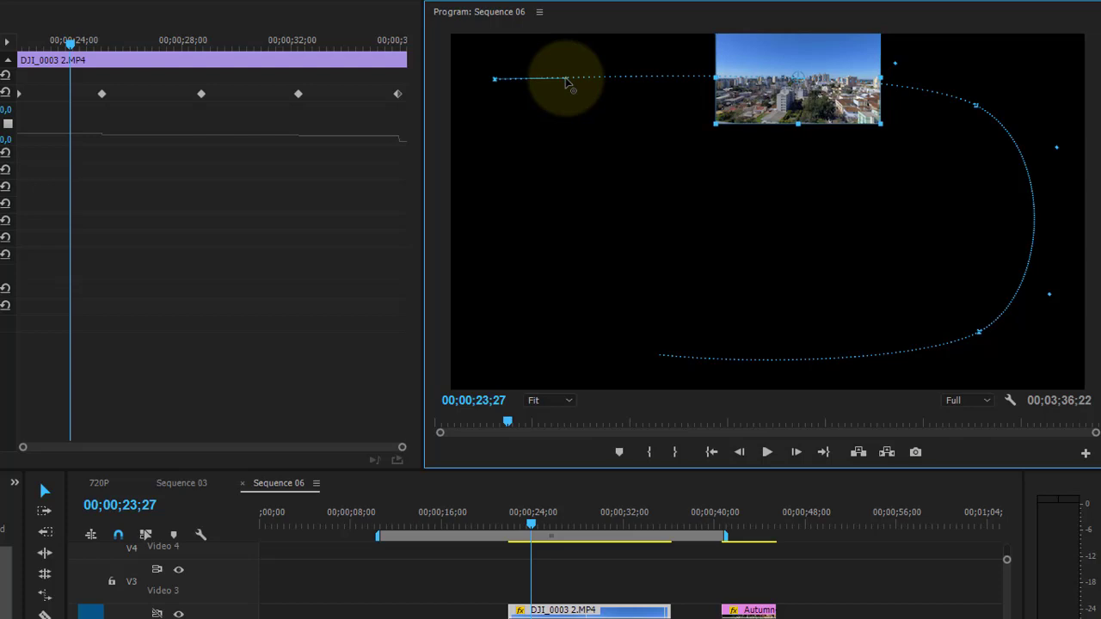
left_click_drag(565, 78, 574, 77)
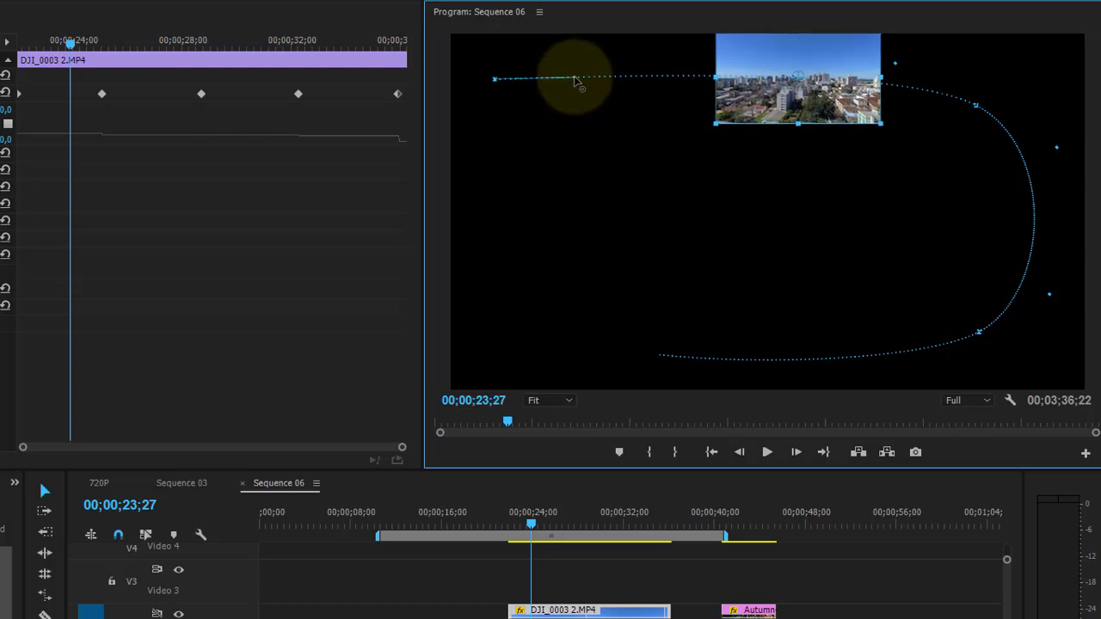
left_click_drag(574, 78, 576, 80)
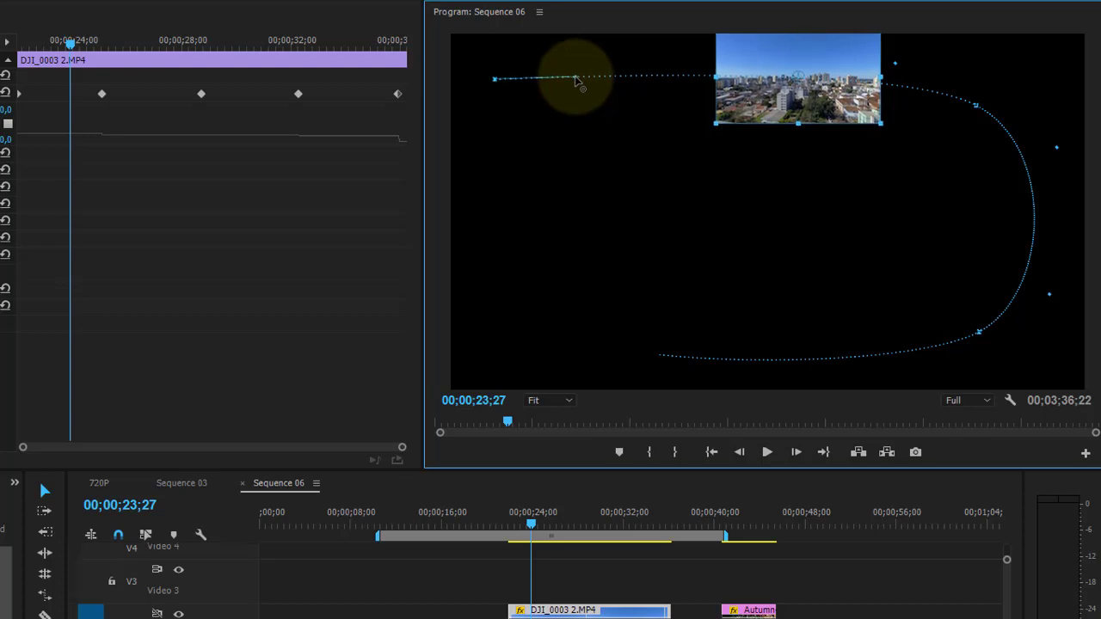
Move the upper-right keyframe and shorten its handles into a near-square corner, then preview
left_click(980, 110)
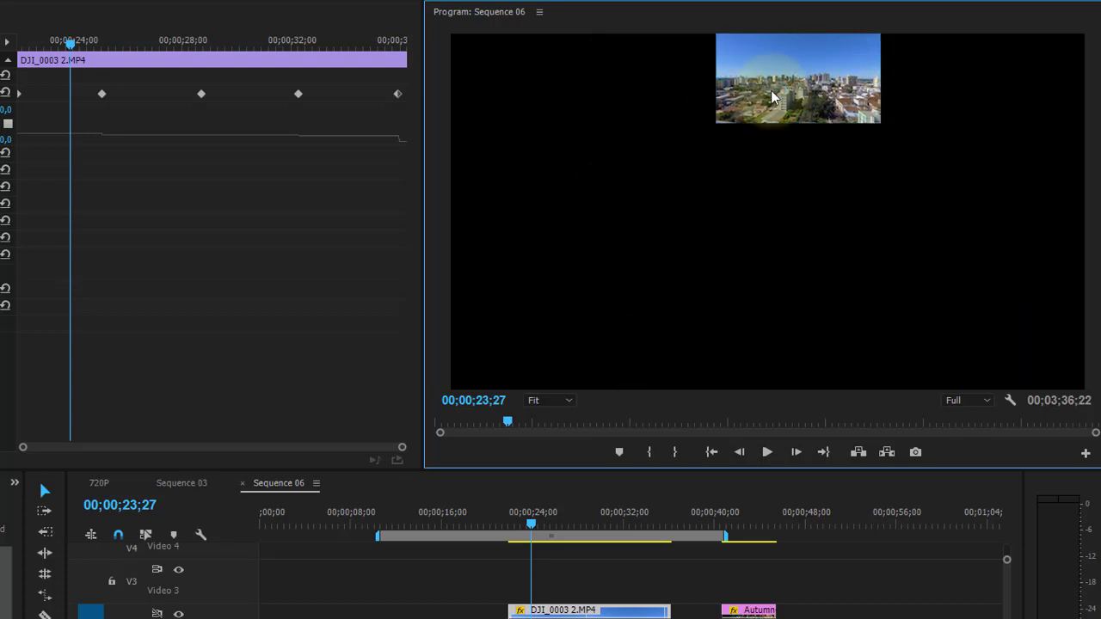
left_click(569, 600)
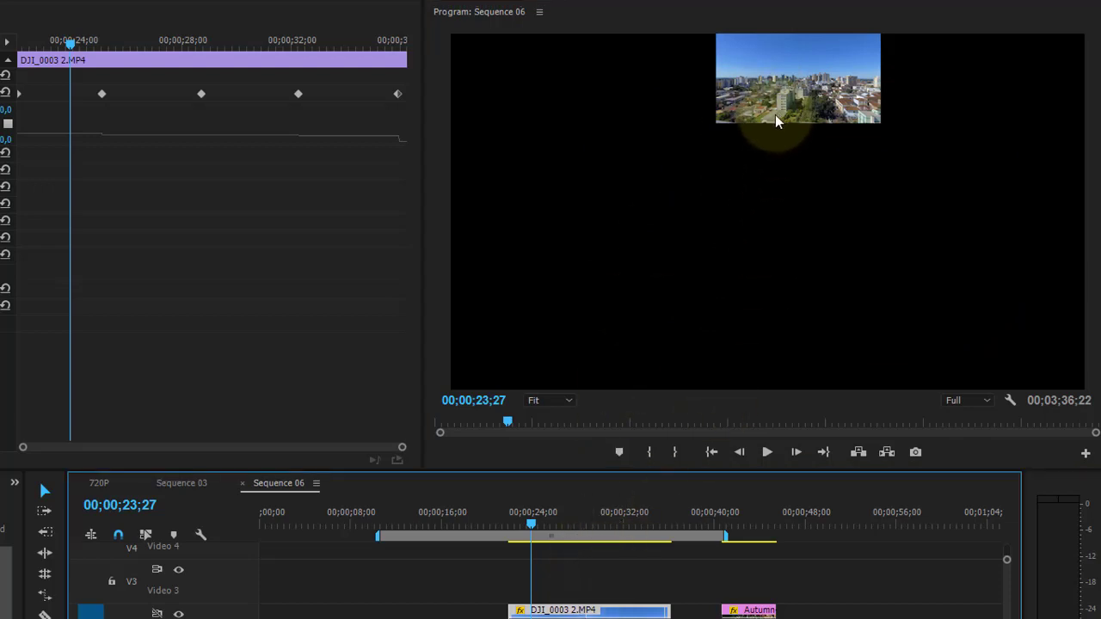
left_click(757, 69)
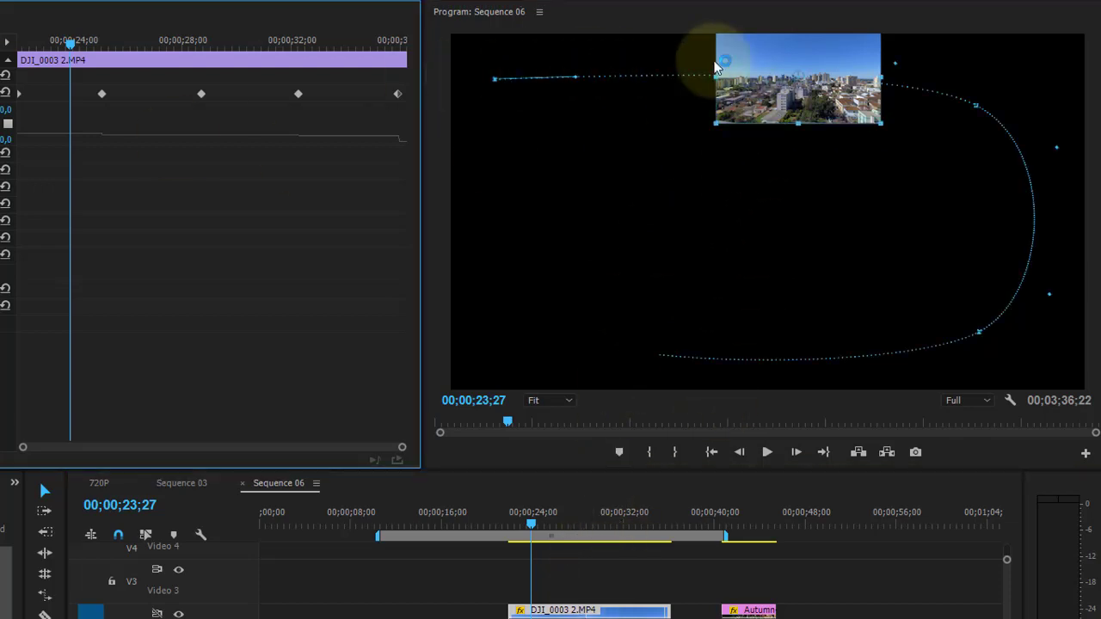
left_click(977, 109)
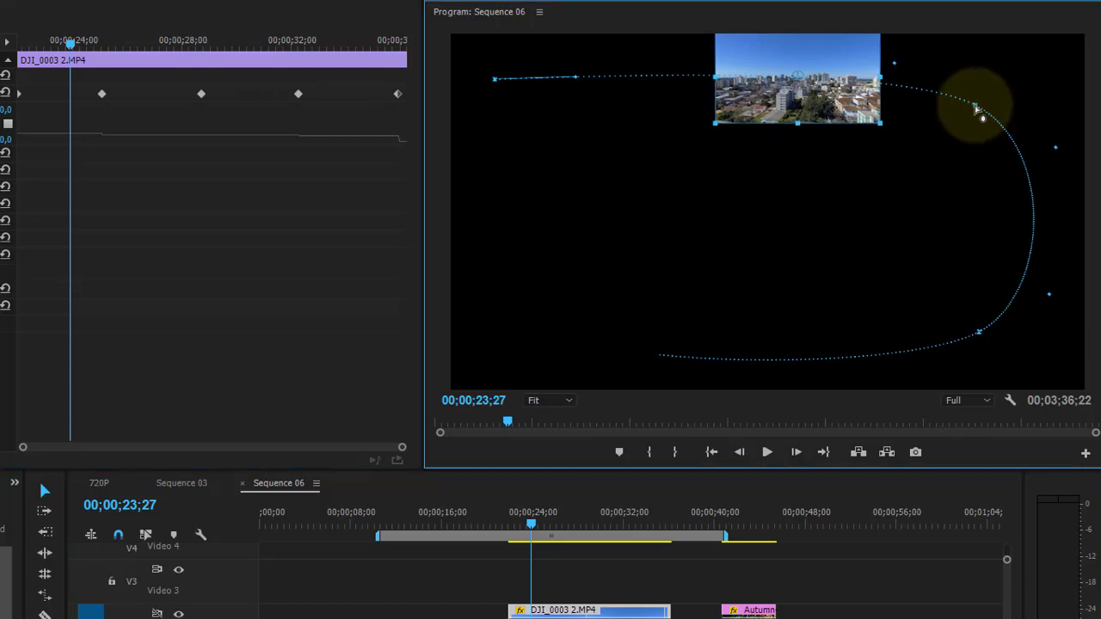
left_click_drag(979, 110, 993, 101)
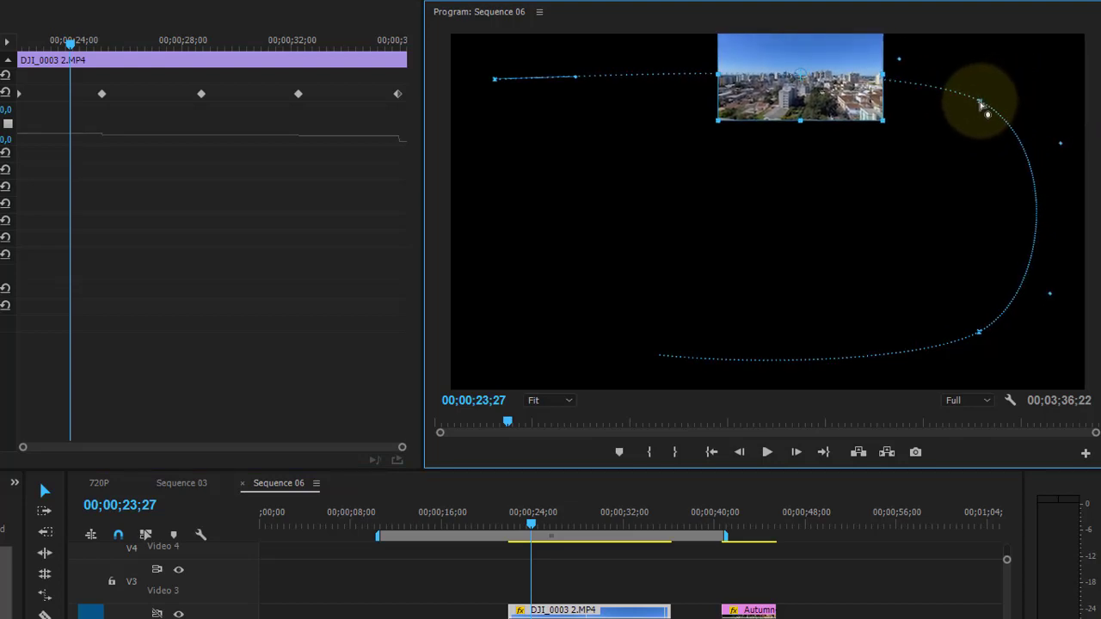
left_click_drag(993, 101, 981, 101)
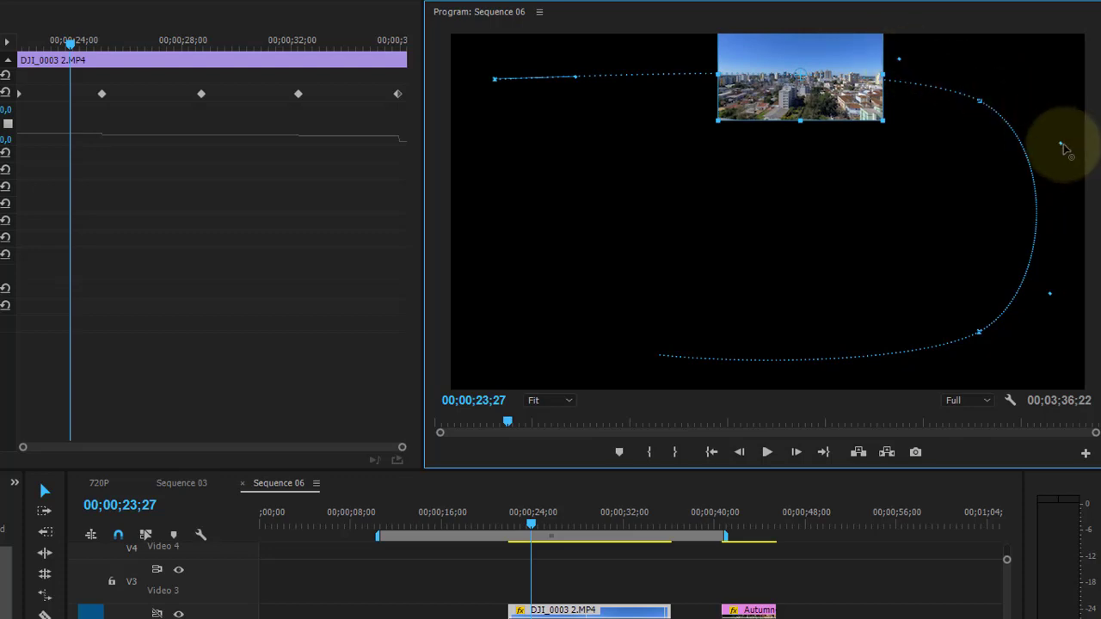
left_click_drag(1059, 145, 1059, 104)
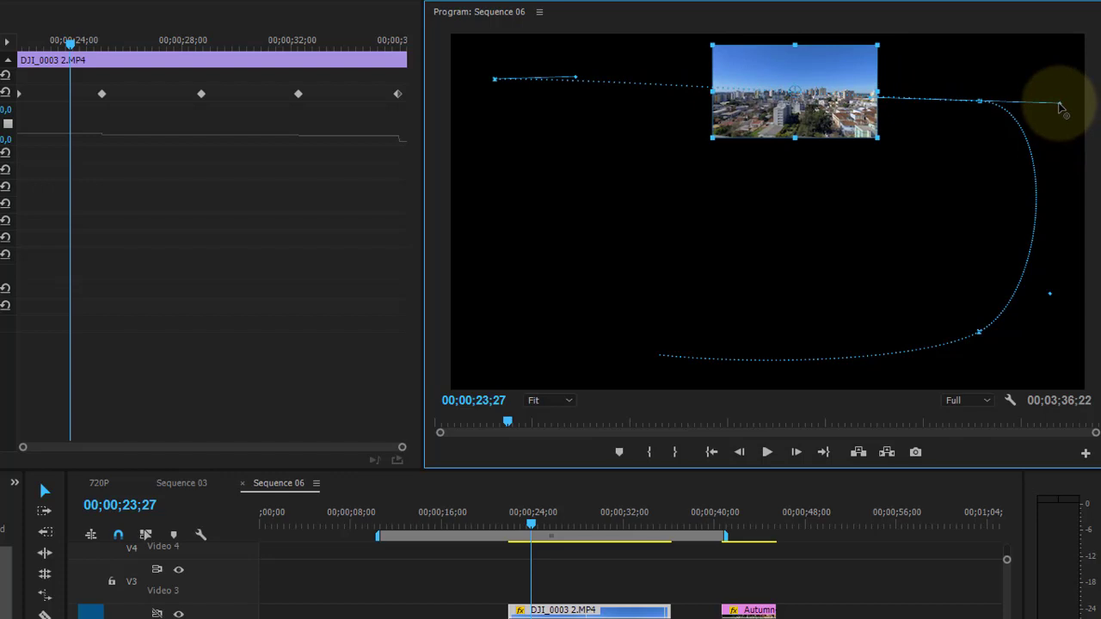
mouse_move(1059, 104)
left_mouse_down()
mouse_move(983, 101)
mouse_move(1011, 84)
left_mouse_up()
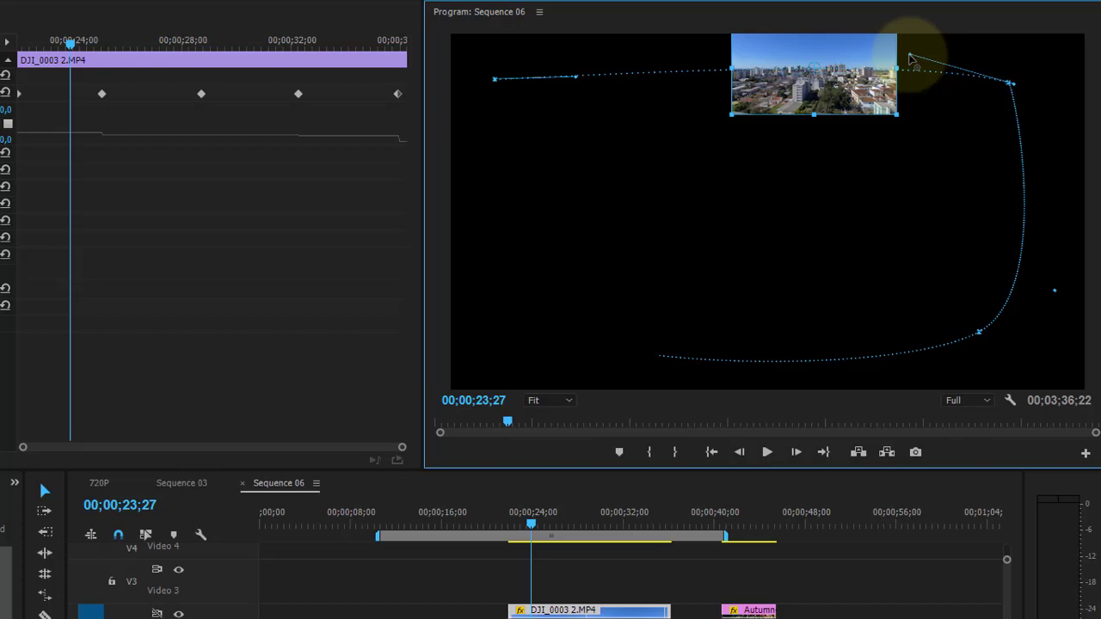
left_click_drag(910, 58, 922, 81)
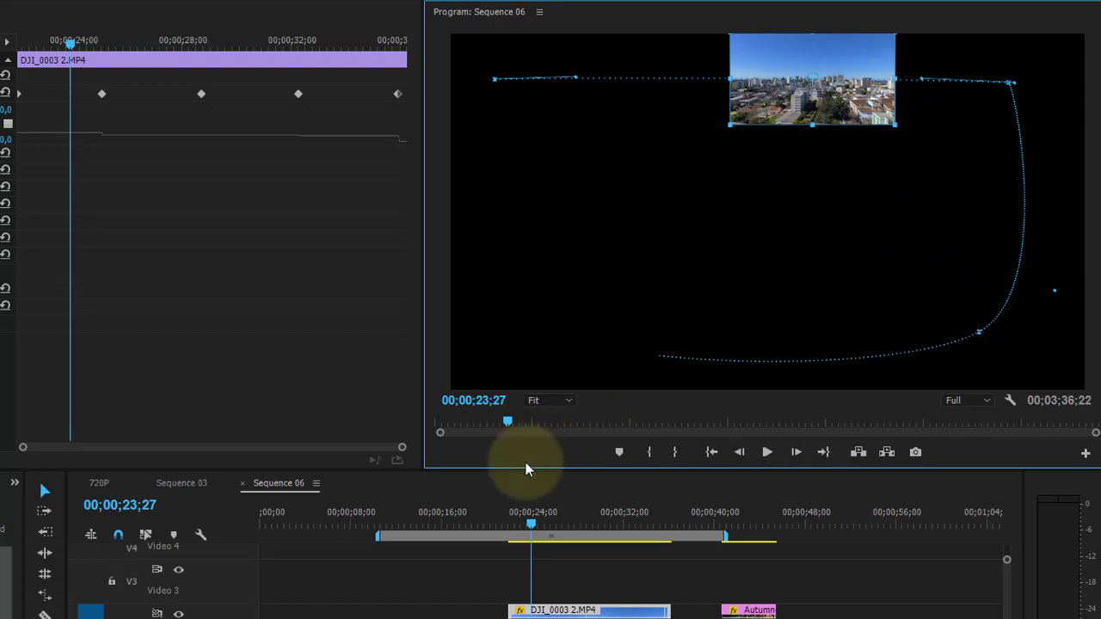
mouse_move(533, 522)
left_mouse_down()
mouse_move(547, 524)
mouse_move(528, 511)
left_mouse_up()
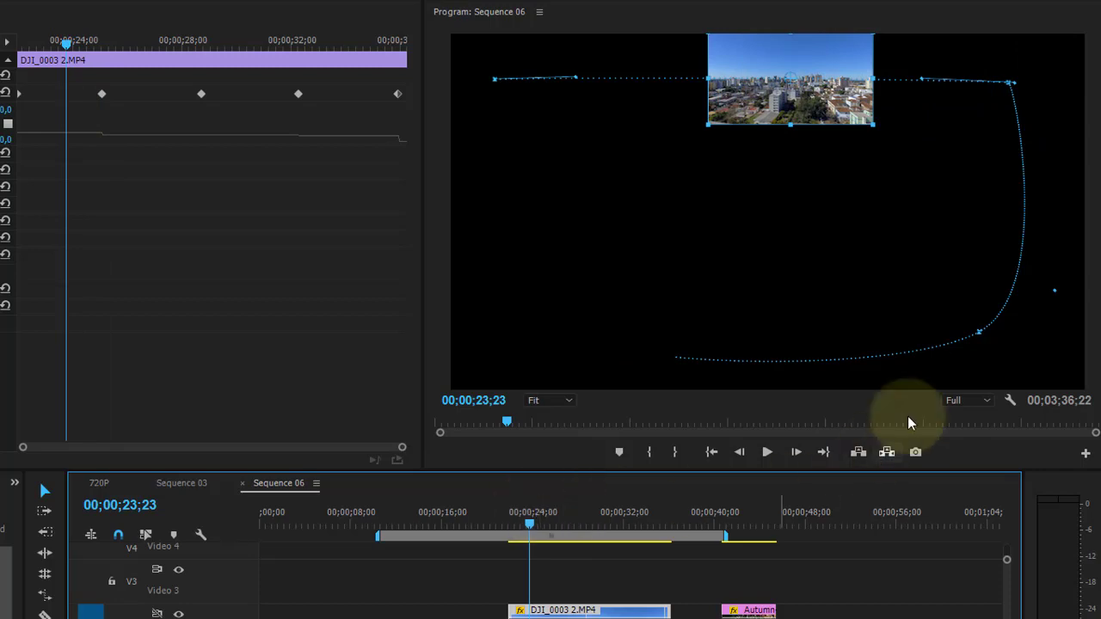
Shift the lower-right path keyframe right and pull its handle in for a sharp corner
left_click(981, 337)
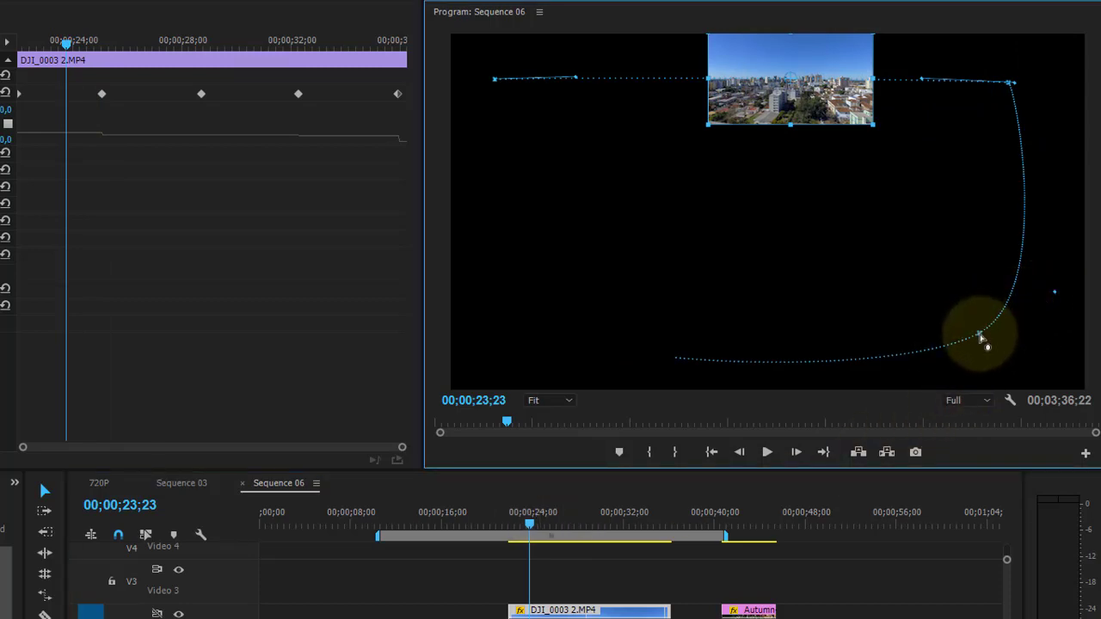
left_click_drag(982, 339, 1024, 341)
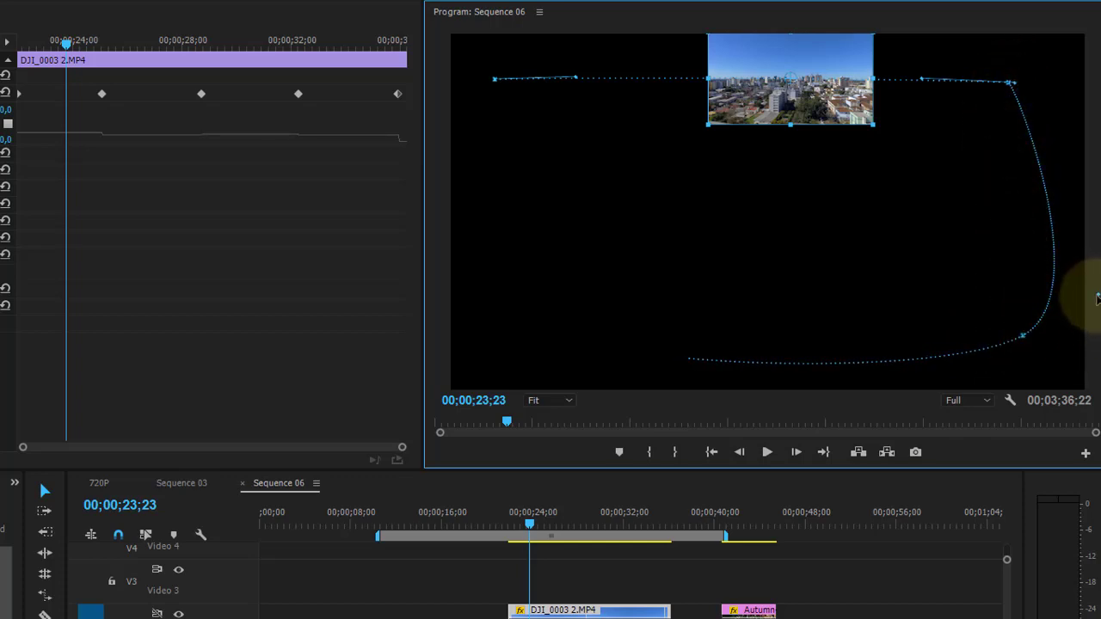
mouse_move(1087, 295)
left_mouse_down()
mouse_move(1050, 333)
mouse_move(1035, 328)
left_mouse_up()
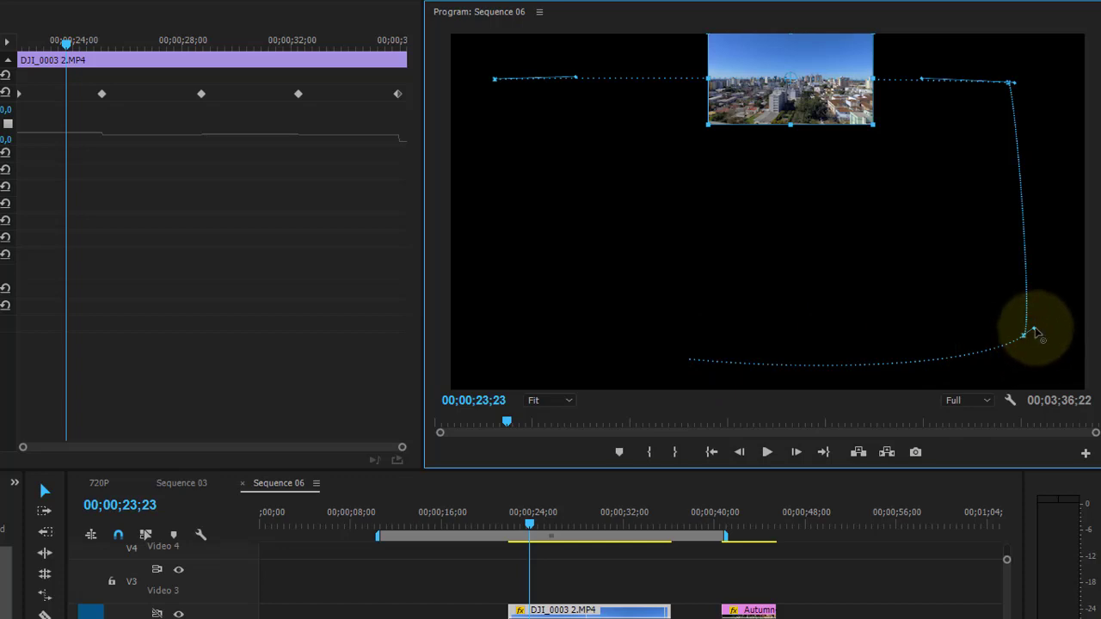
left_click_drag(1039, 332, 1035, 335)
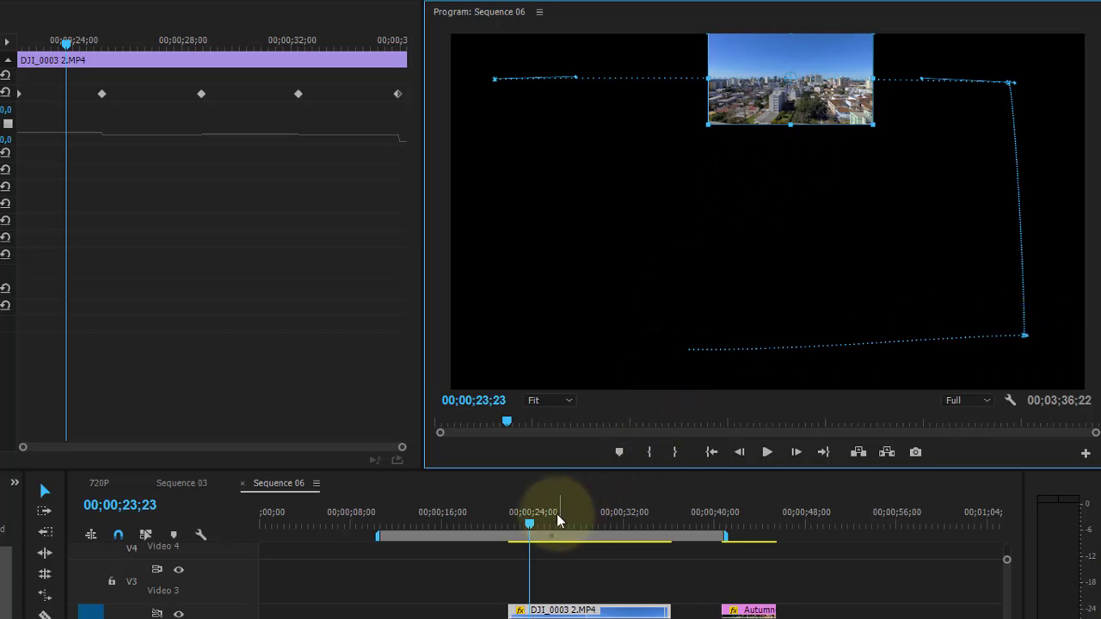
left_click_drag(530, 525, 568, 529)
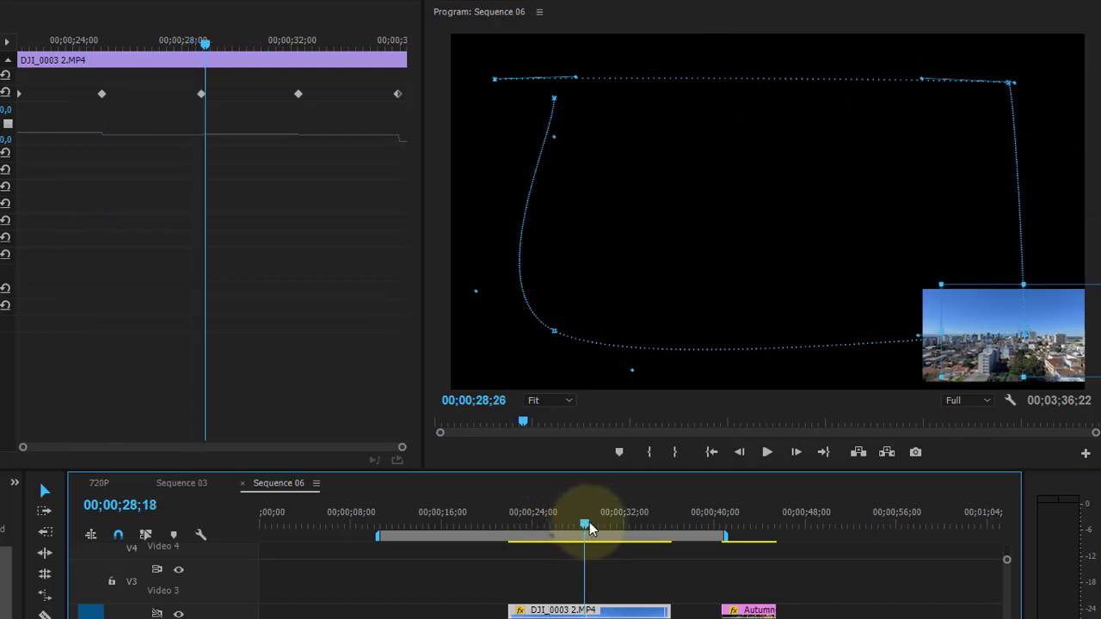
left_click_drag(568, 530, 608, 522)
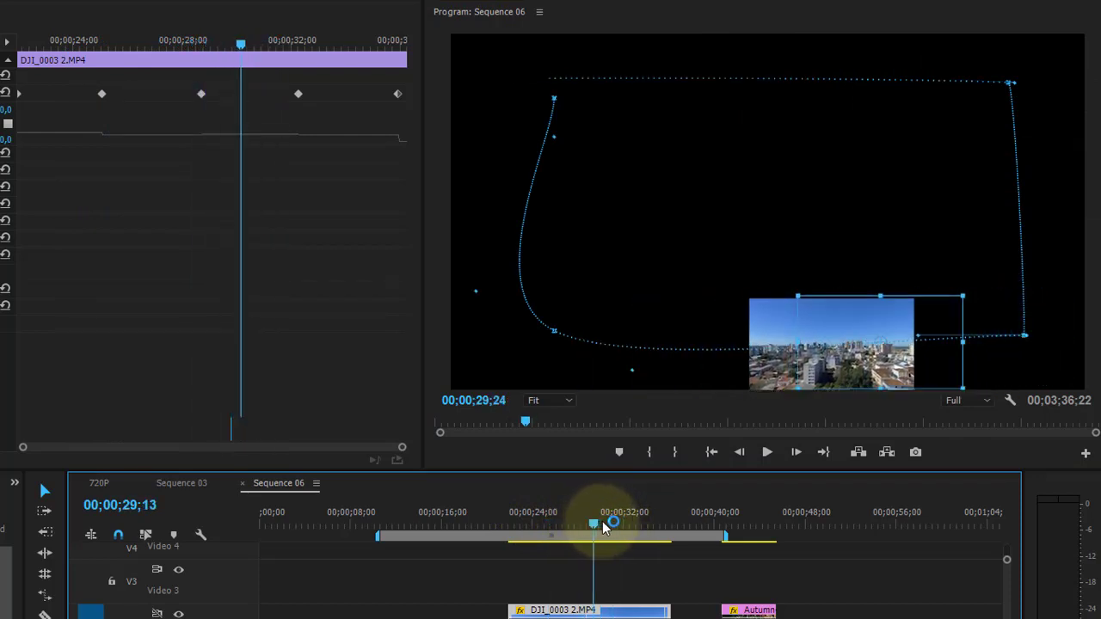
left_click(556, 334)
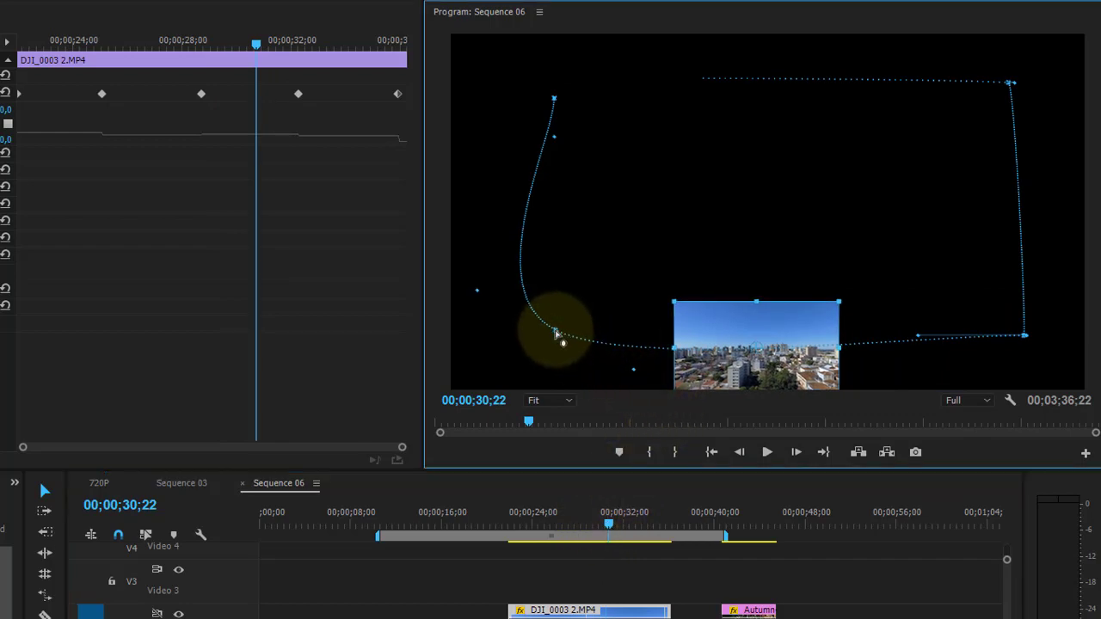
left_click(638, 376)
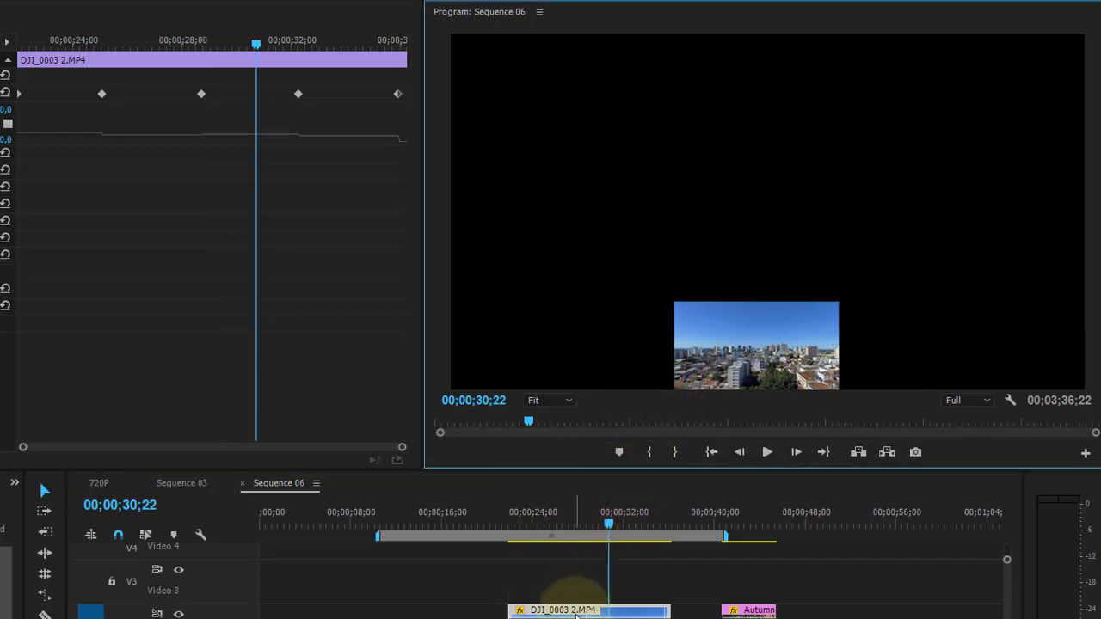
left_click(624, 609)
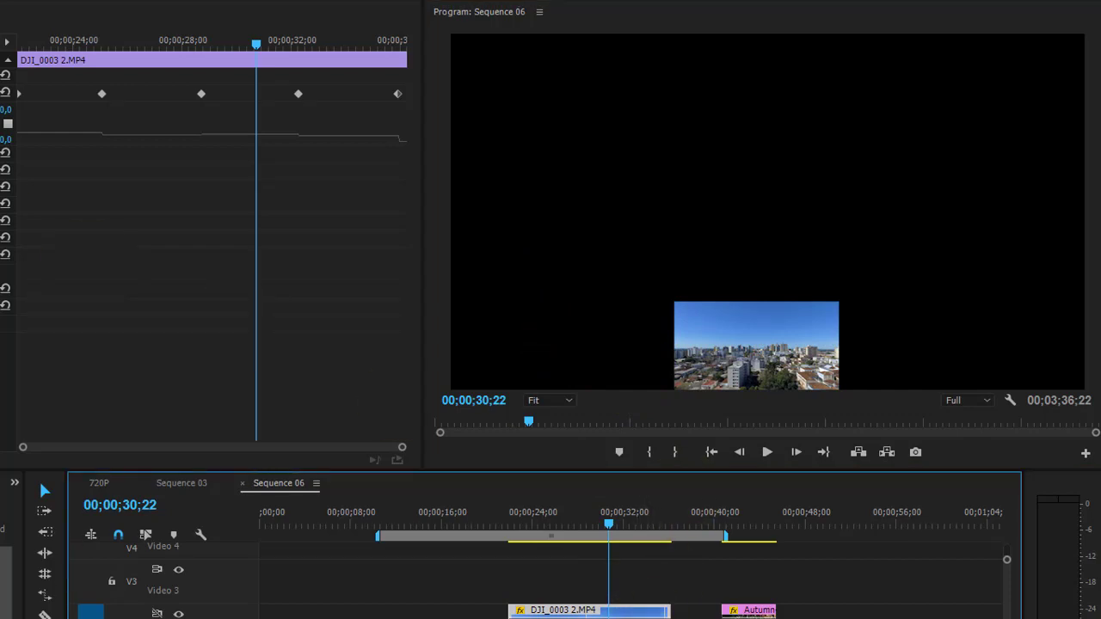
left_click(84, 240)
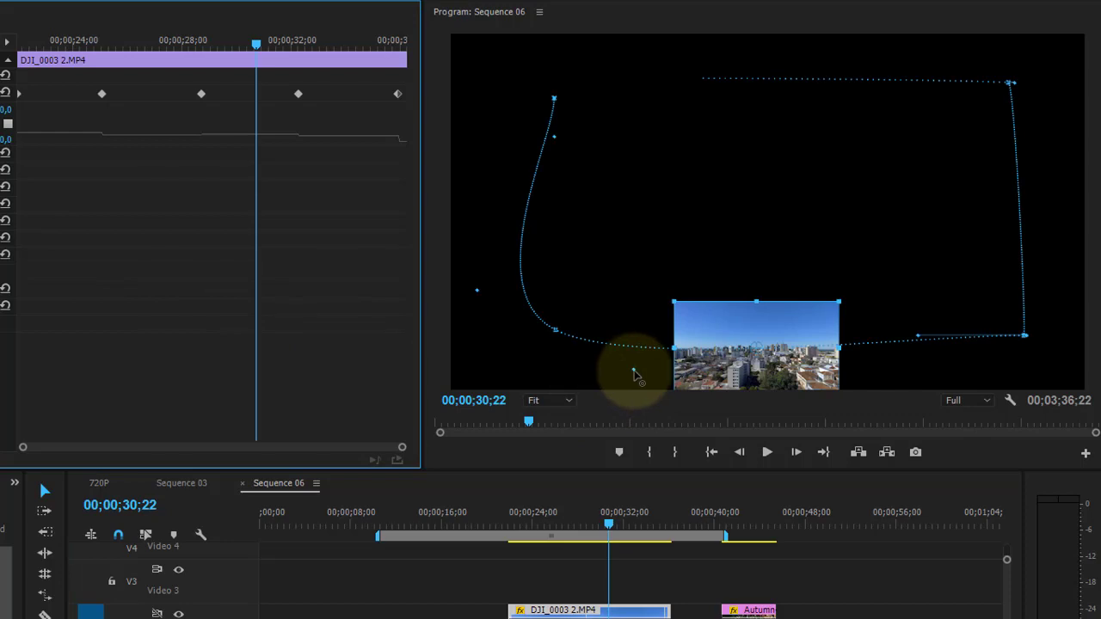
Drag the lower-left Bezier handle until the path's left edge runs vertical, then scrub to check
mouse_move(634, 374)
left_mouse_down()
mouse_move(576, 368)
mouse_move(563, 337)
mouse_move(556, 344)
left_mouse_up()
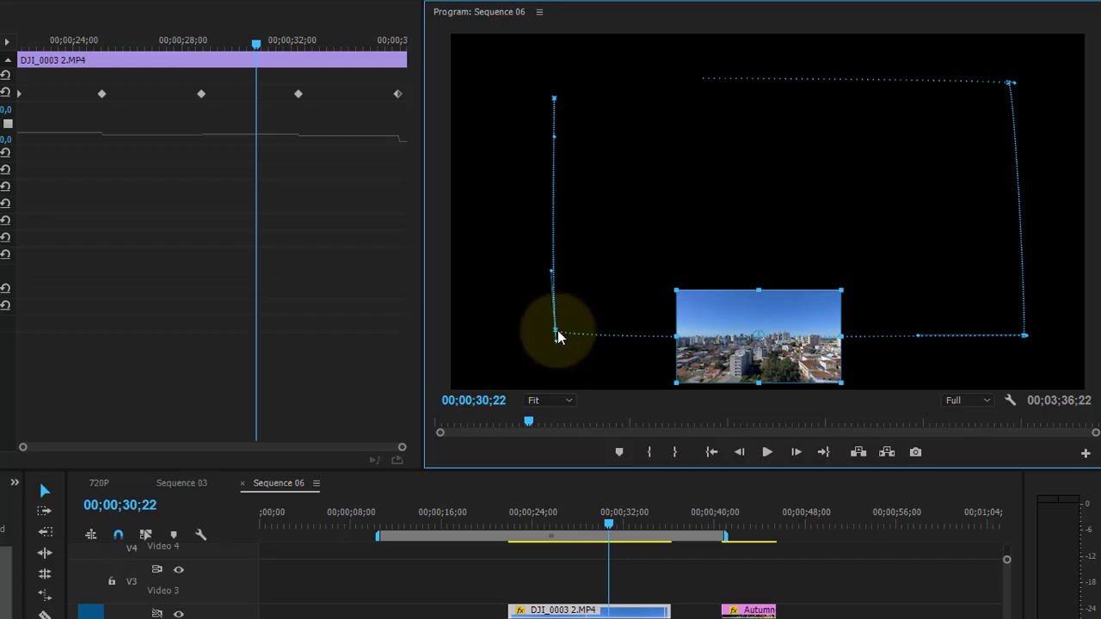
mouse_move(558, 336)
left_mouse_down()
mouse_move(511, 339)
mouse_move(557, 341)
left_mouse_up()
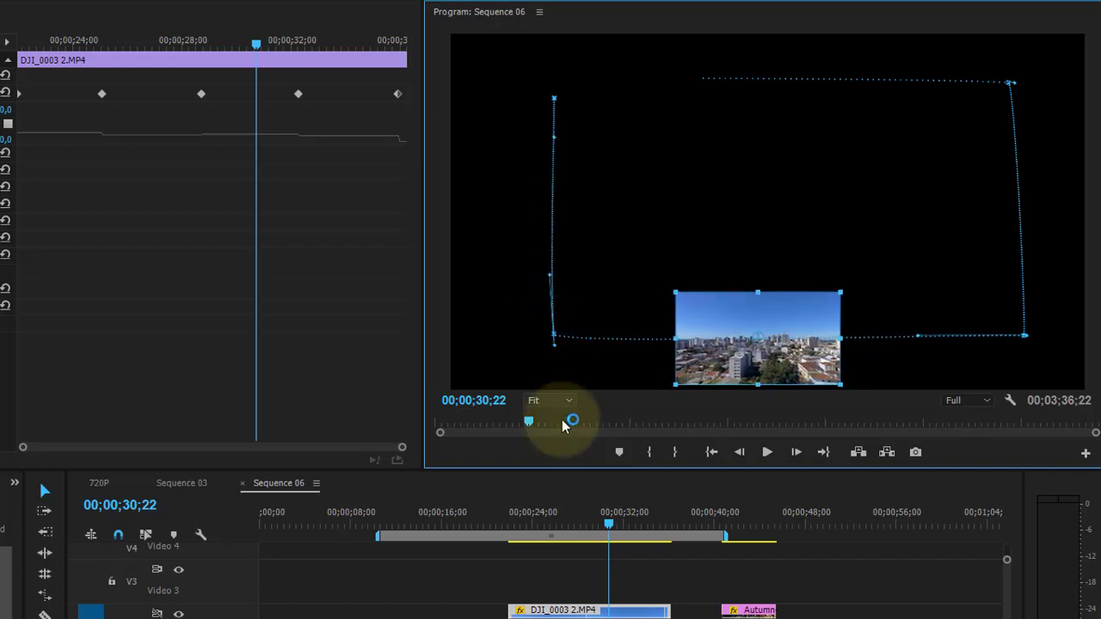
mouse_move(615, 526)
left_mouse_down()
mouse_move(668, 523)
mouse_move(499, 519)
left_mouse_up()
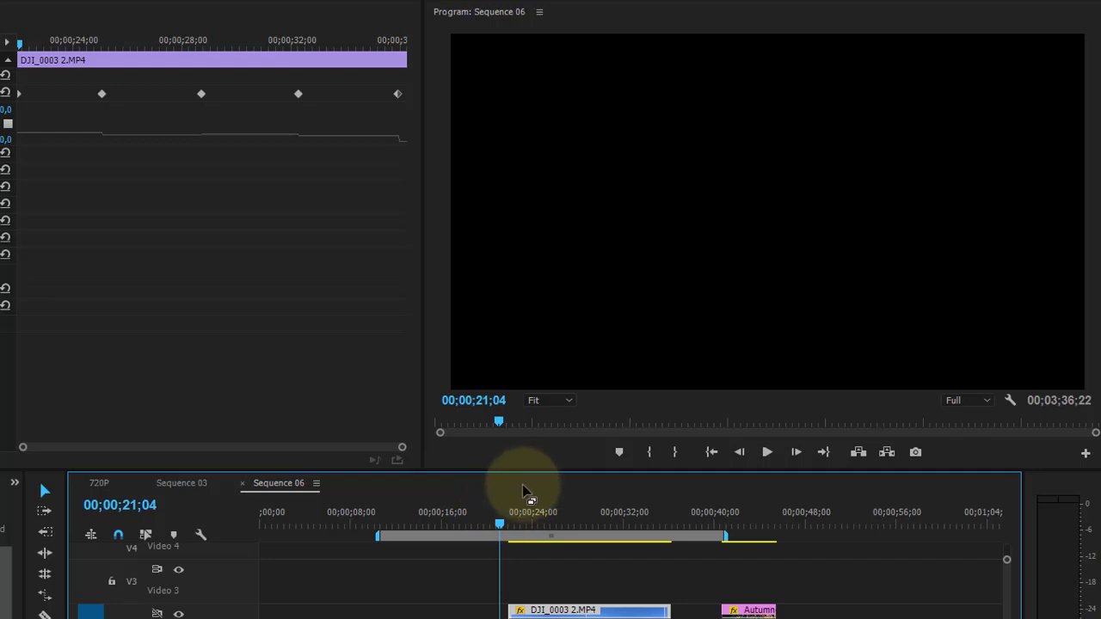
key("space")
key("space")
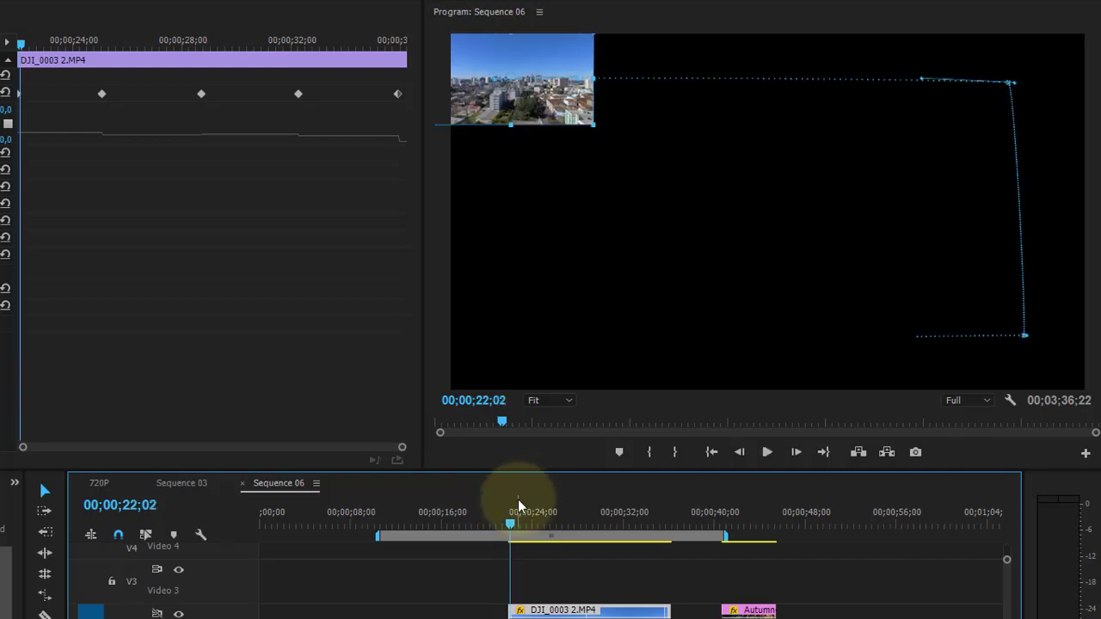
left_click_drag(509, 523, 507, 526)
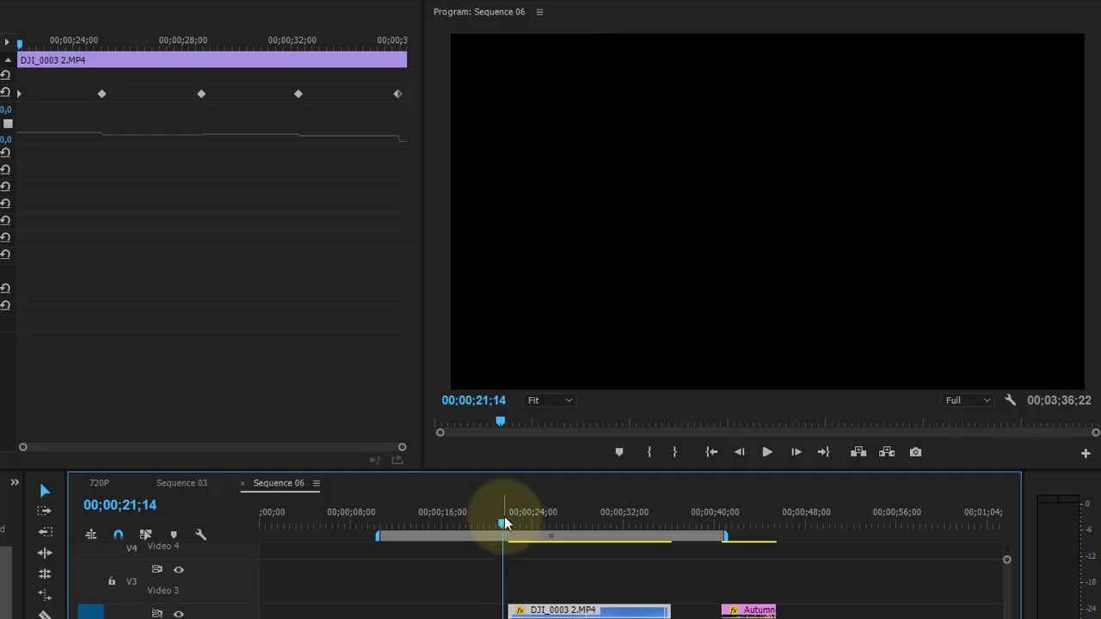
key("space")
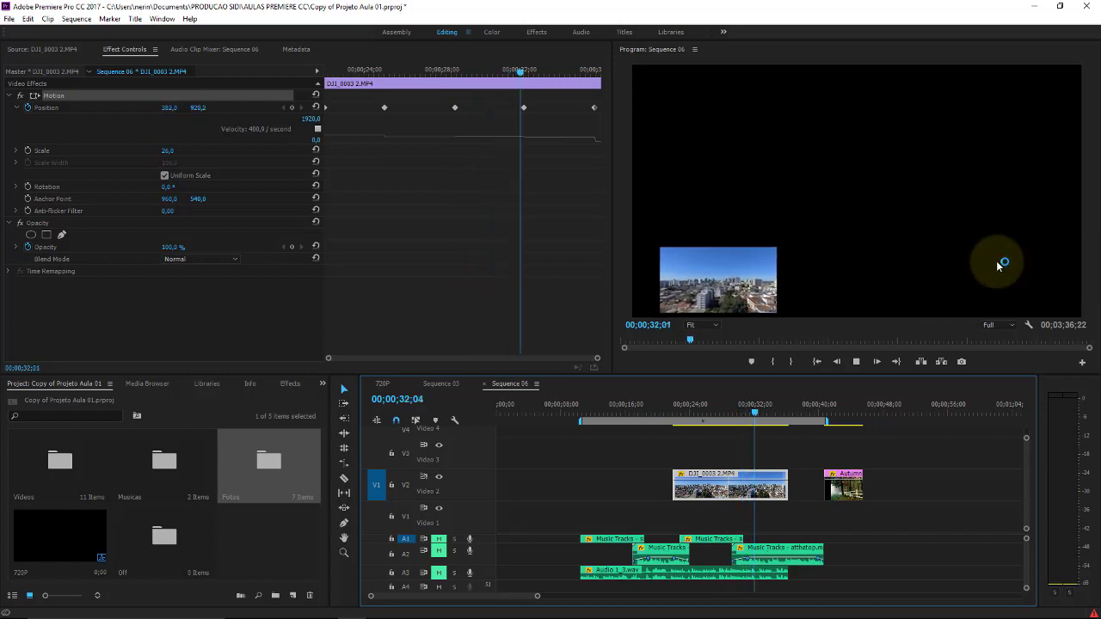
Reselect Motion and, at 00;00;29;20, nudge the clip to 1298.9, 915.6 to square the corner
key("space")
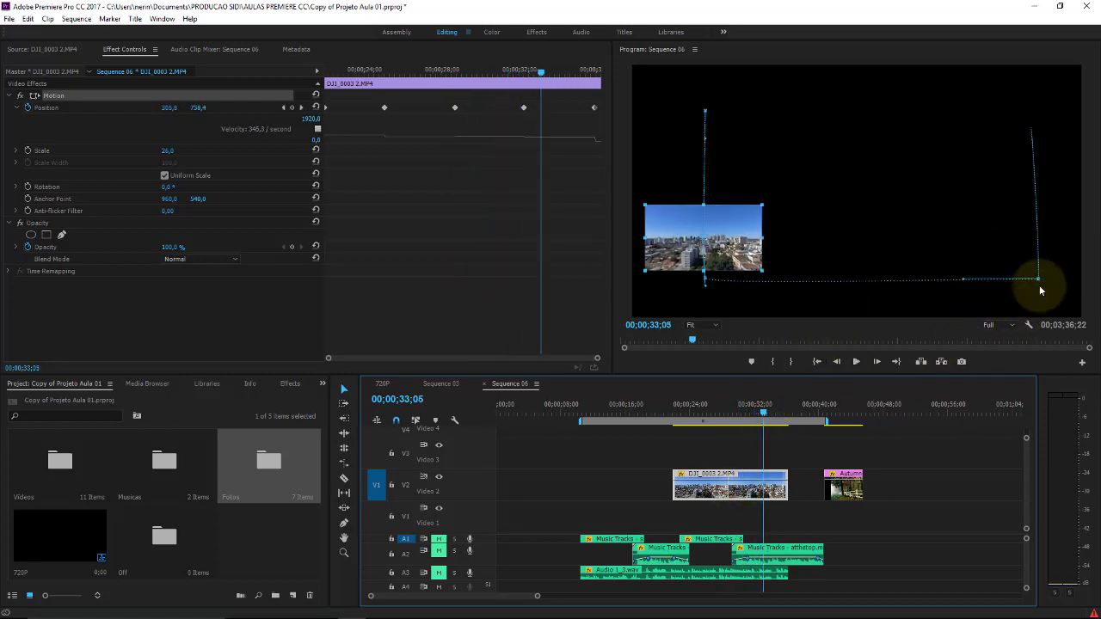
left_click(1041, 284)
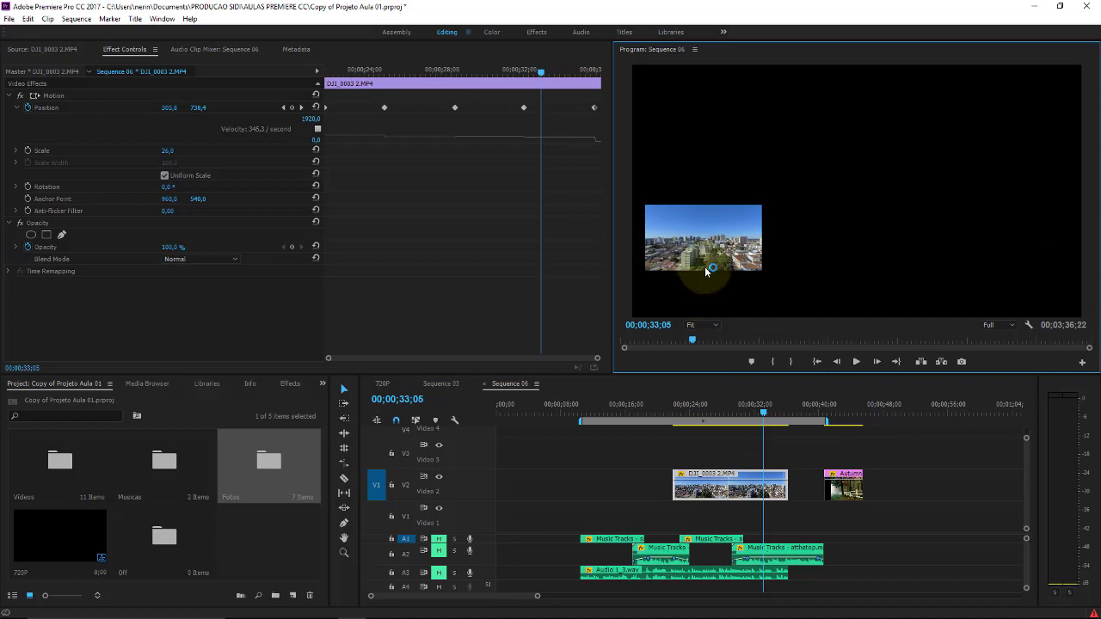
left_click(721, 475)
left_click(16, 96)
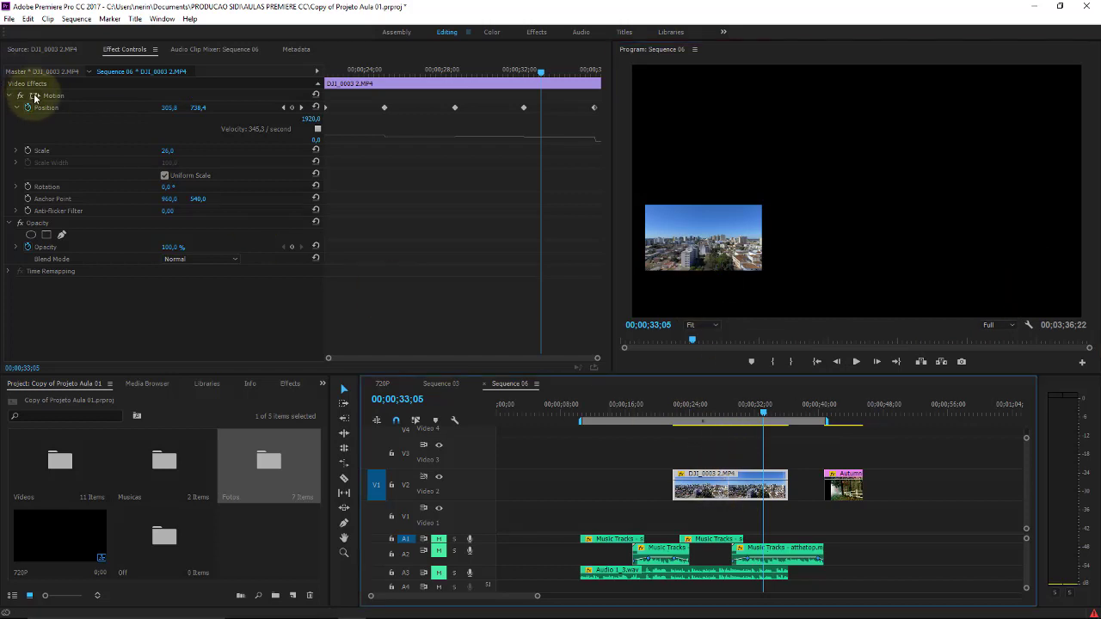
left_click(35, 97)
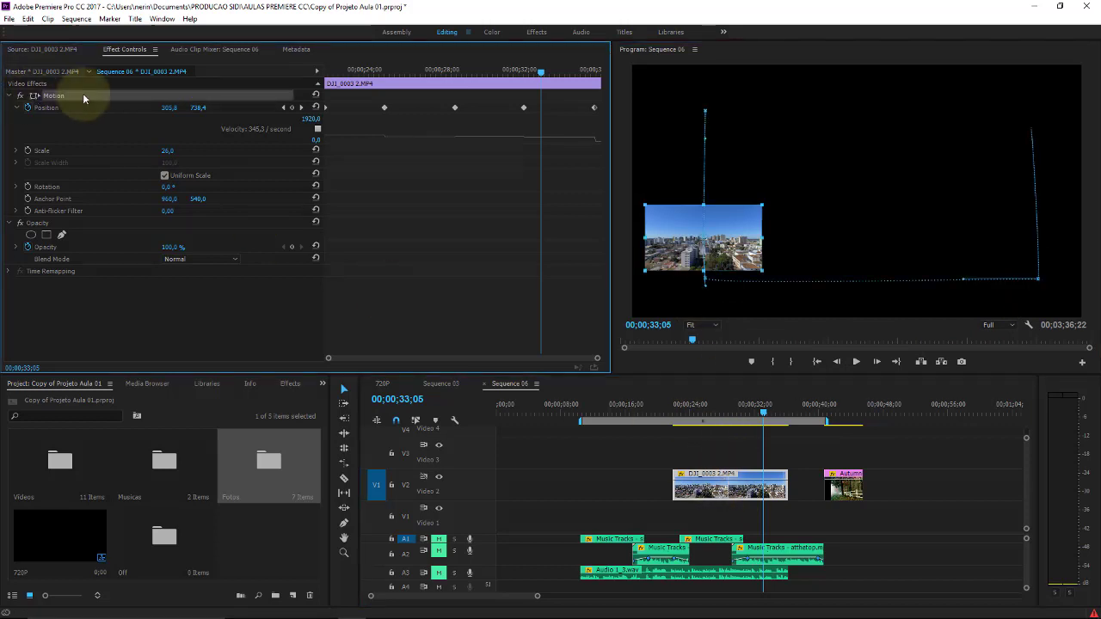
left_click(1041, 284)
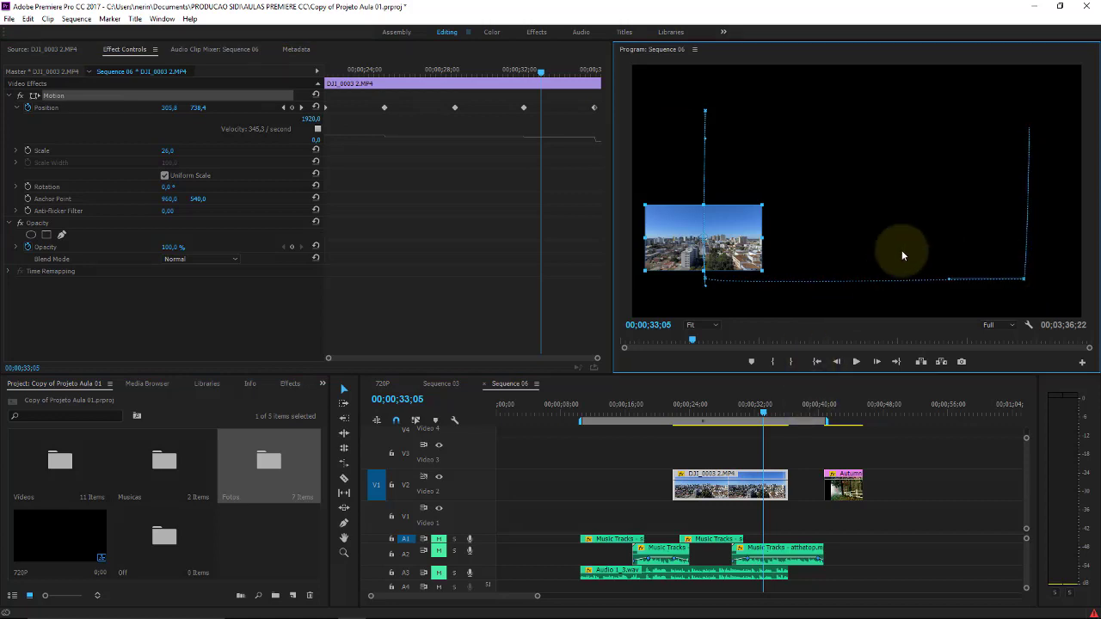
left_click_drag(747, 420, 730, 414)
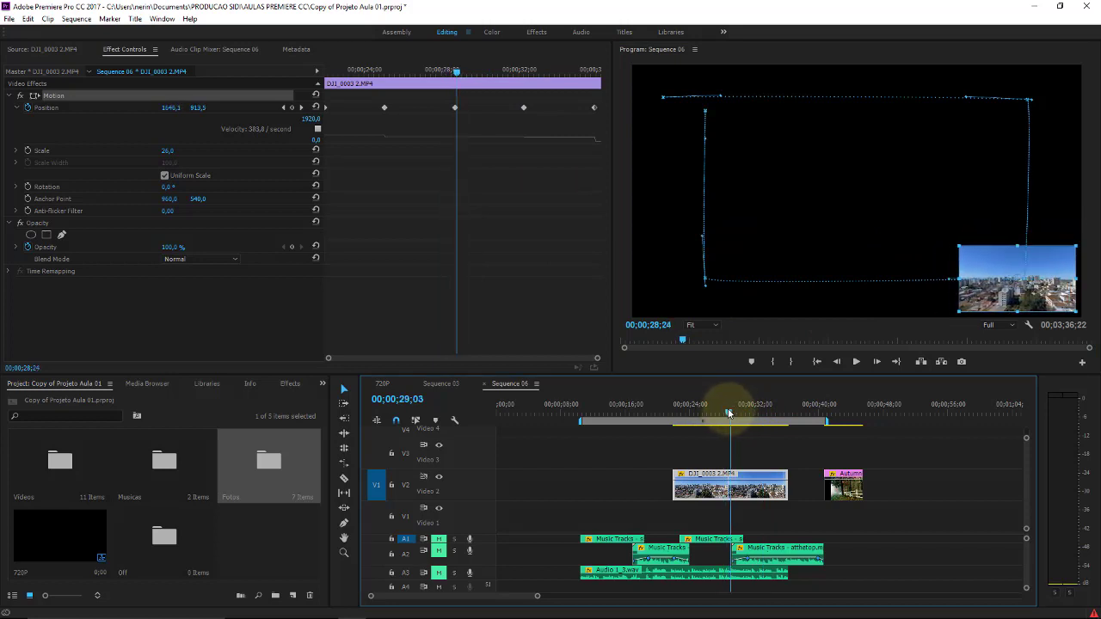
left_click_drag(730, 415, 737, 412)
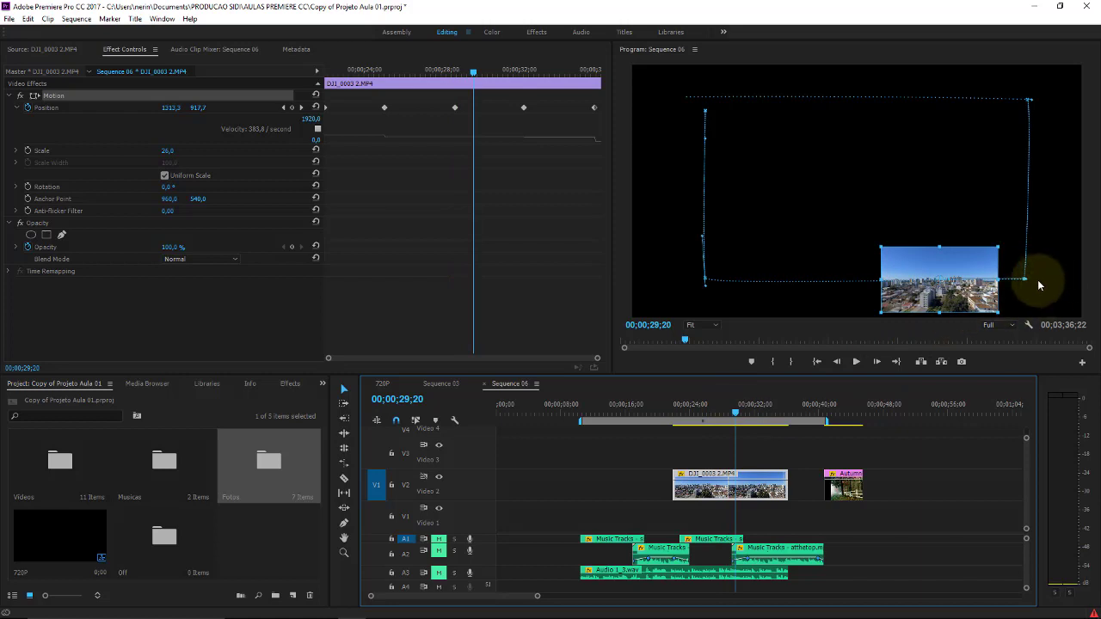
left_click_drag(1029, 284, 1026, 281)
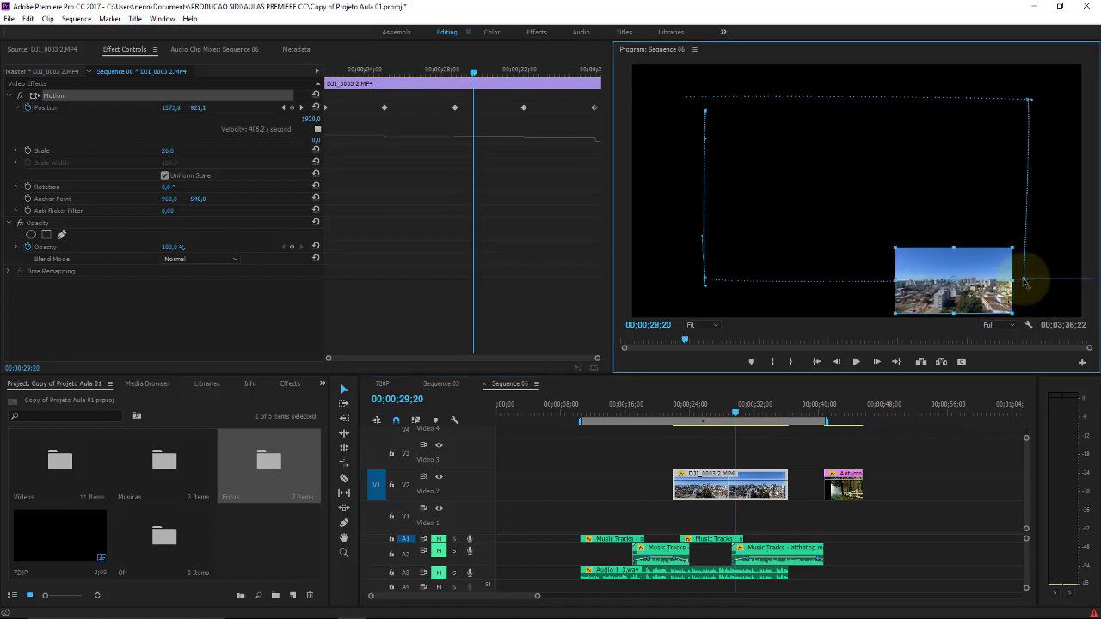
mouse_move(1019, 283)
left_mouse_down()
mouse_move(1041, 285)
mouse_move(1020, 282)
left_mouse_up()
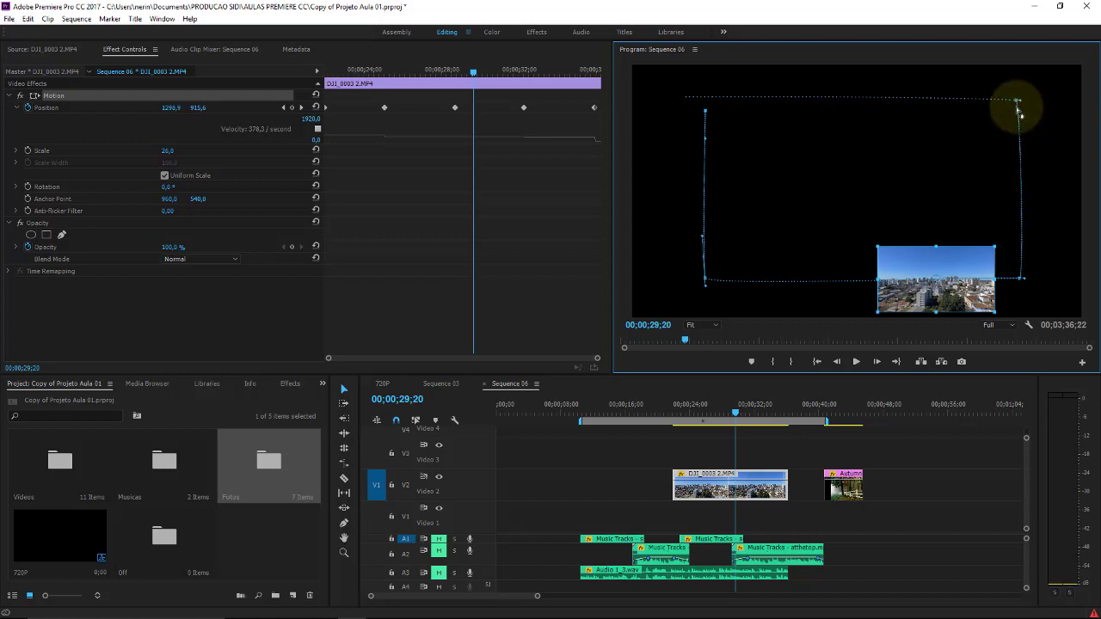
Scrub through the clip, then drag the lower-left corner handle upward so the left edge rises straight
left_click_drag(737, 411, 707, 408)
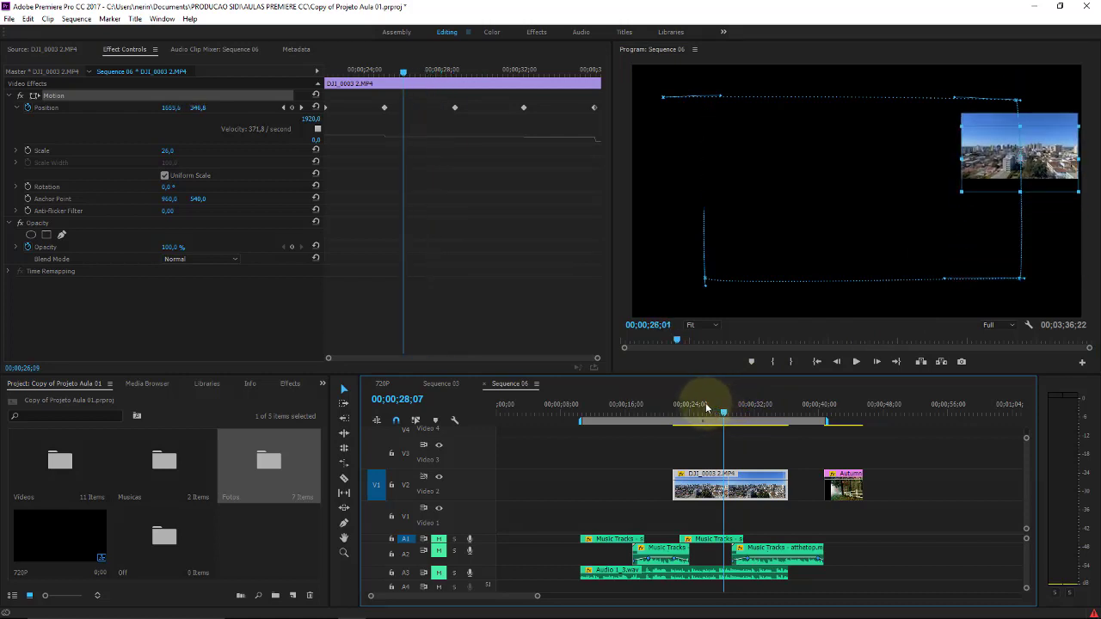
mouse_move(706, 408)
left_mouse_down()
mouse_move(788, 398)
mouse_move(728, 417)
left_mouse_up()
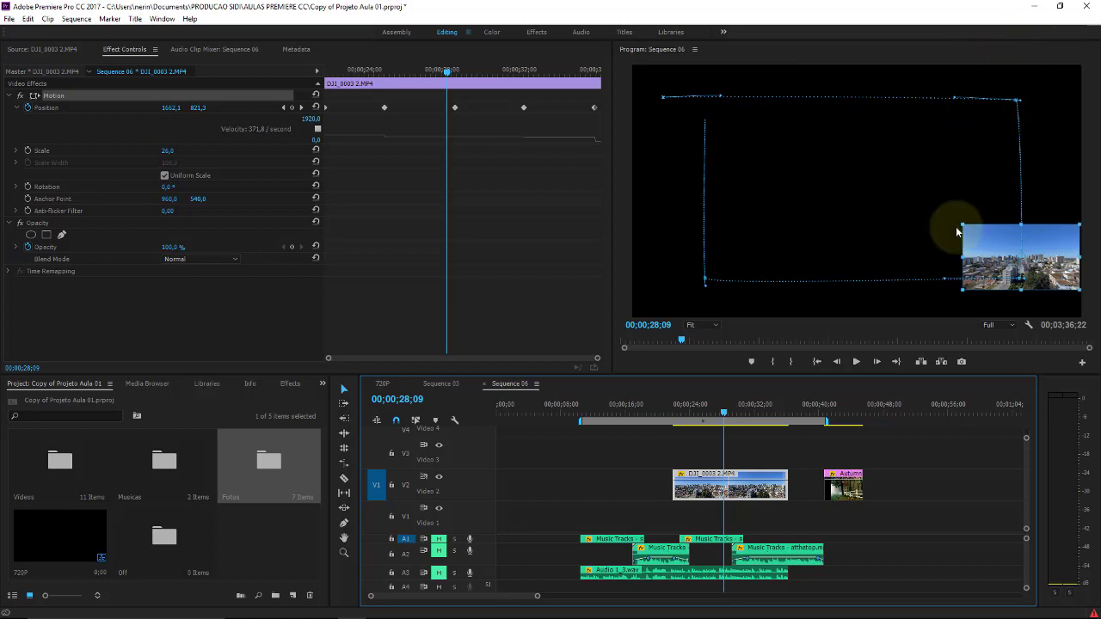
mouse_move(723, 412)
left_mouse_down()
mouse_move(669, 412)
mouse_move(779, 417)
left_mouse_up()
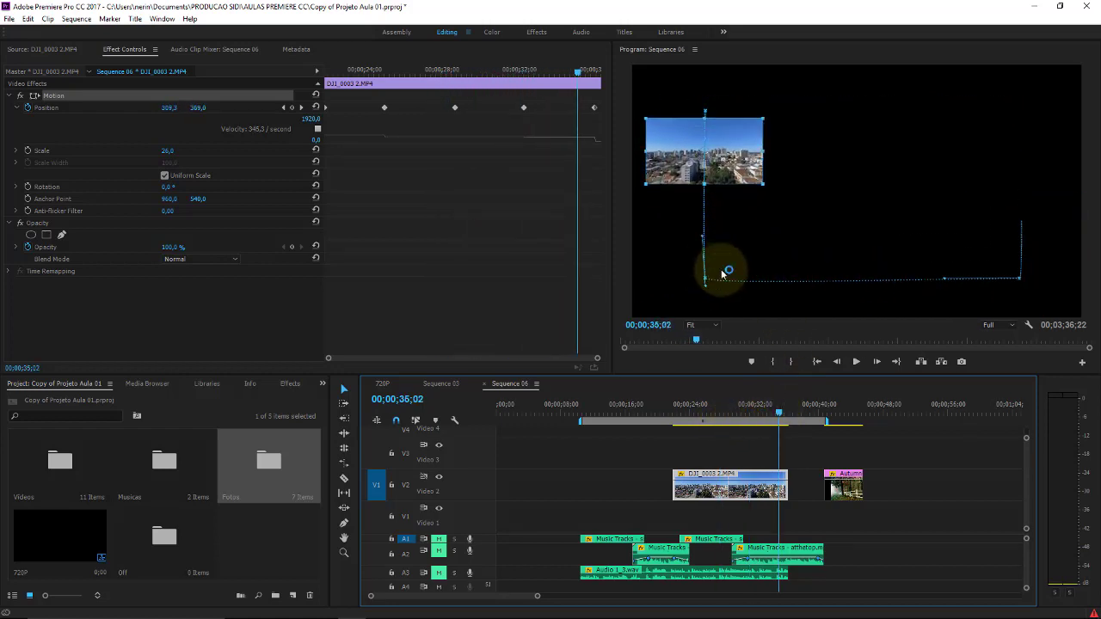
left_click_drag(722, 274, 700, 221)
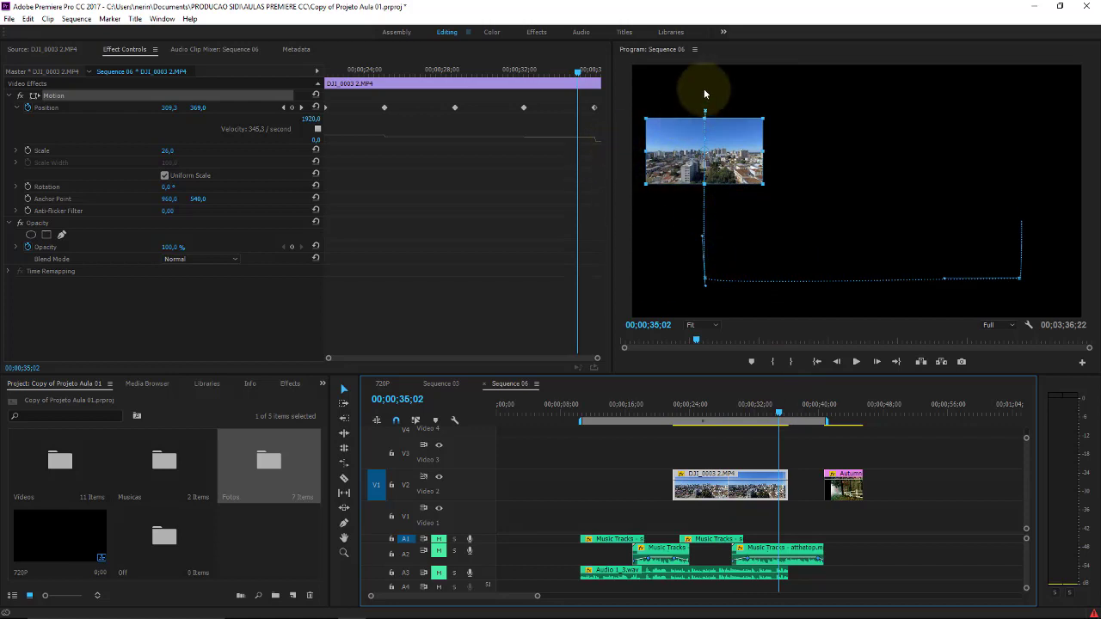